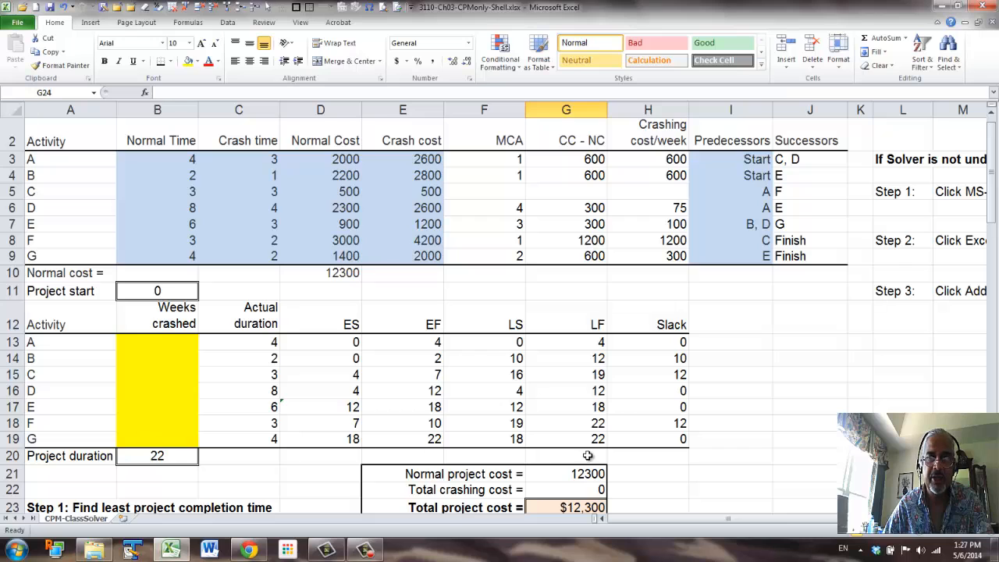
# - Make sure the Solver Add-in is enabled in Excel's add-in settings and confirm the add-ins list
pyautogui.scroll(-1, 588, 455)
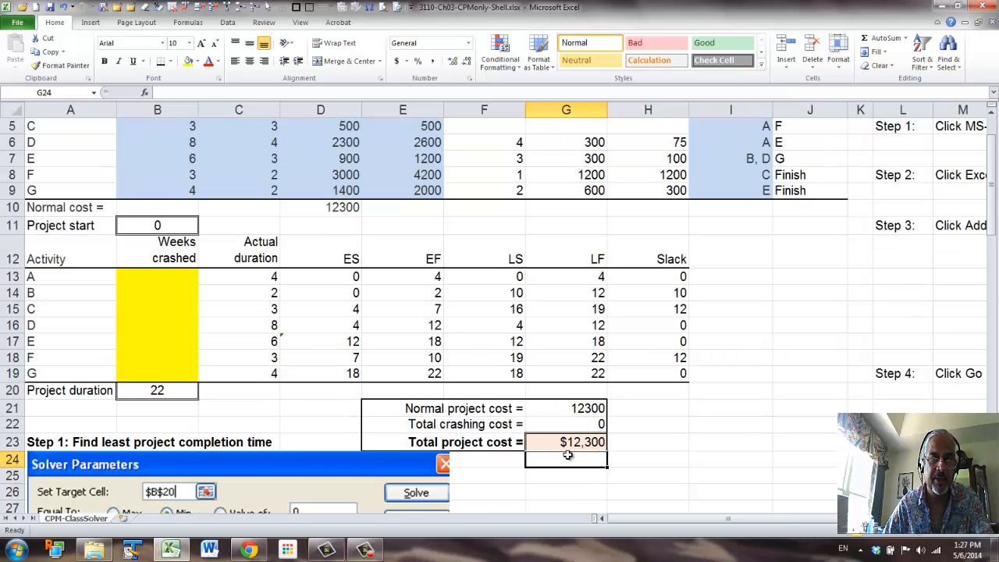
pyautogui.scroll(2, 362, 274)
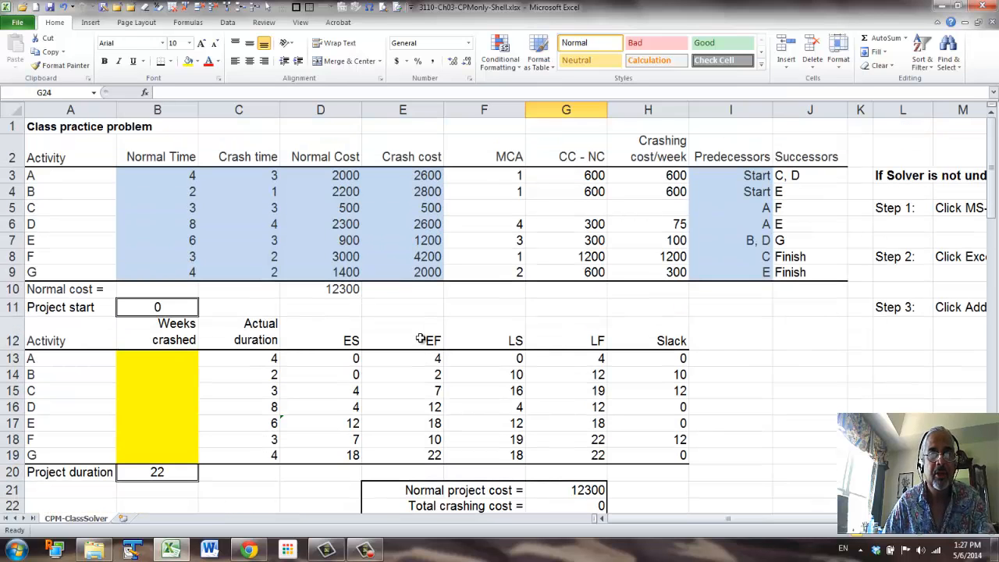
pyautogui.click(229, 23)
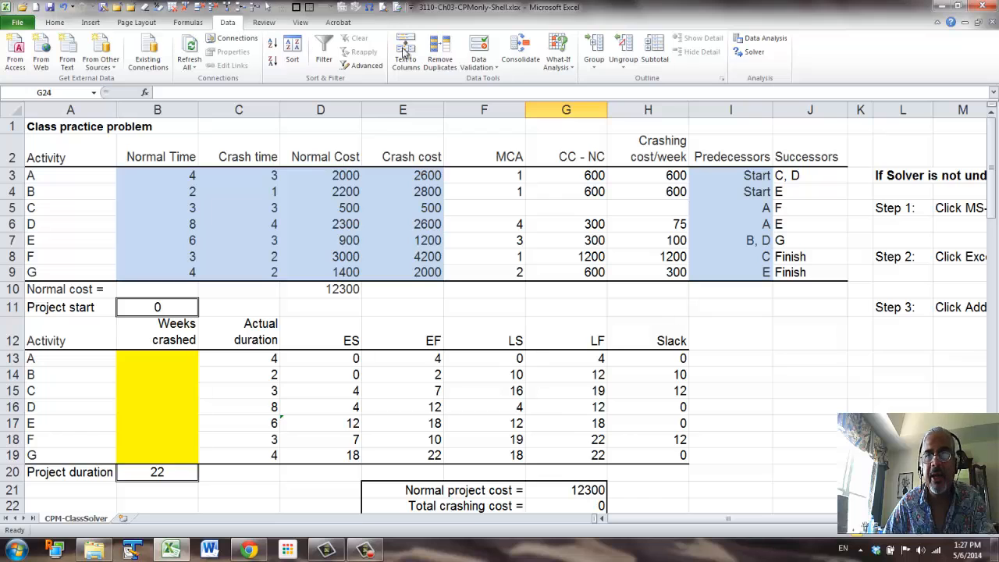
pyautogui.click(17, 24)
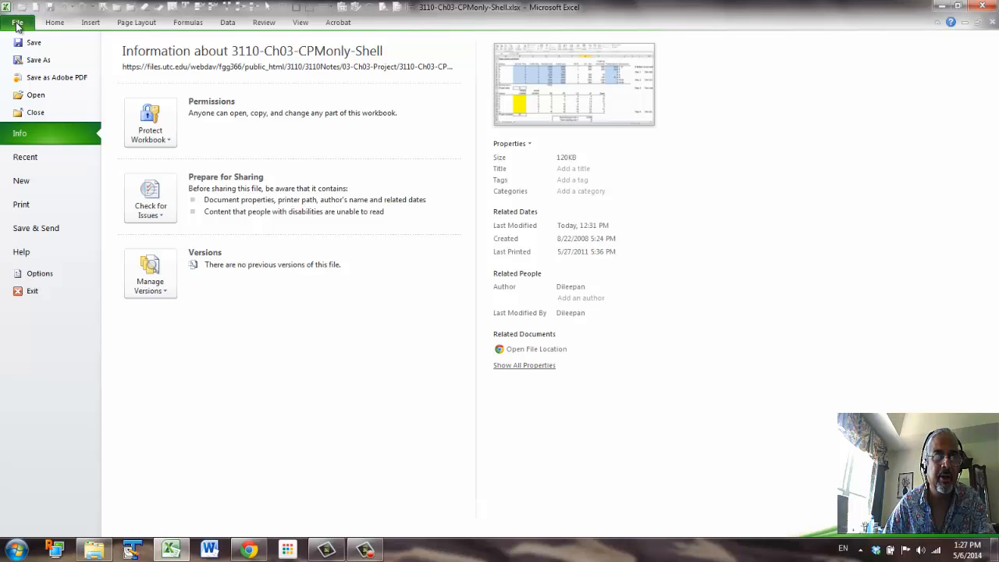
pyautogui.click(39, 274)
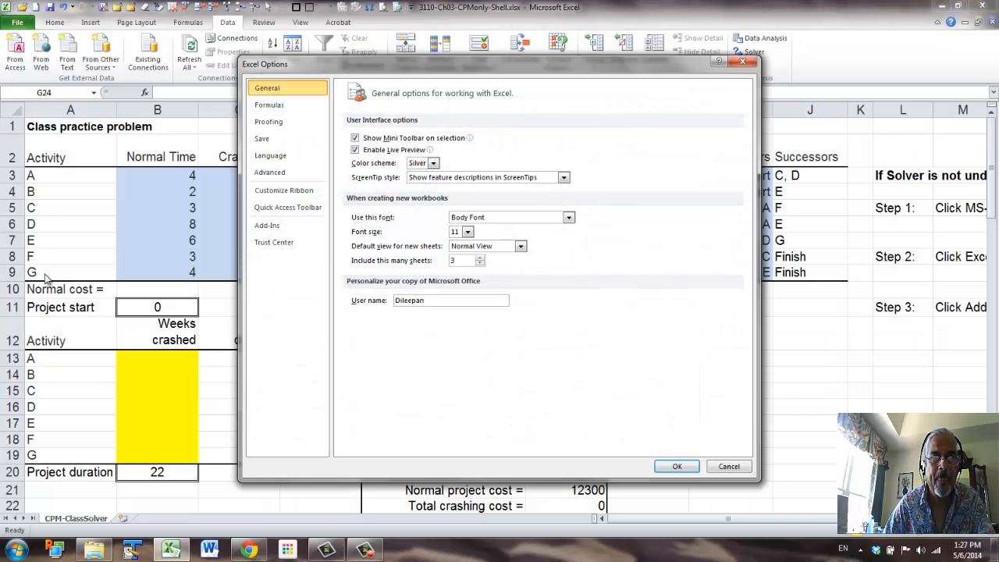
pyautogui.click(266, 226)
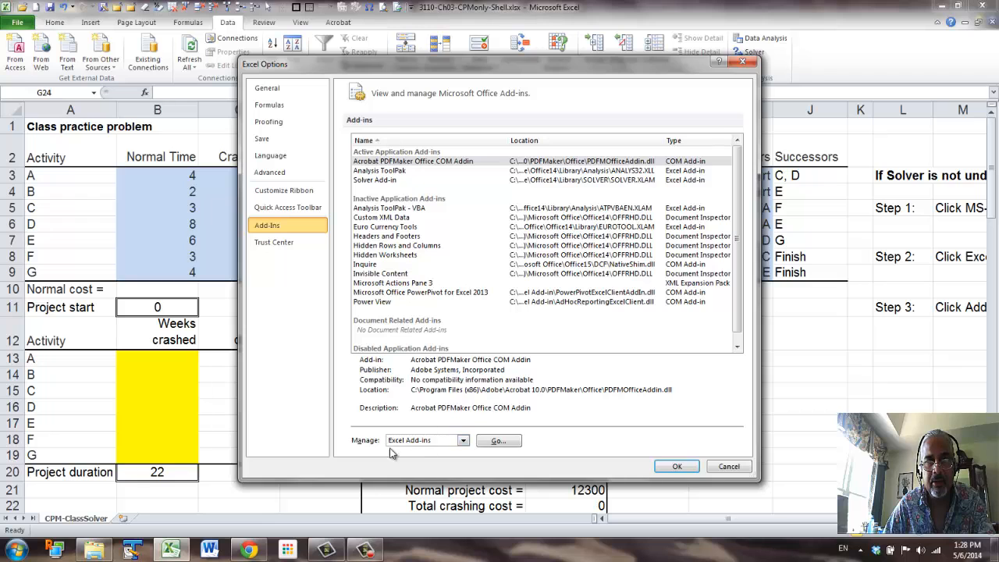
pyautogui.click(504, 442)
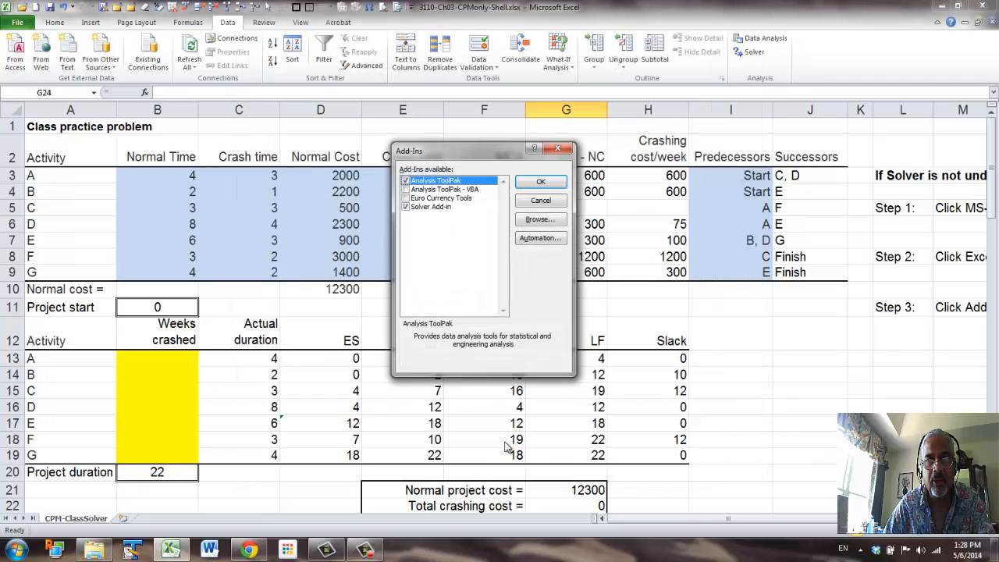
pyautogui.click(405, 207)
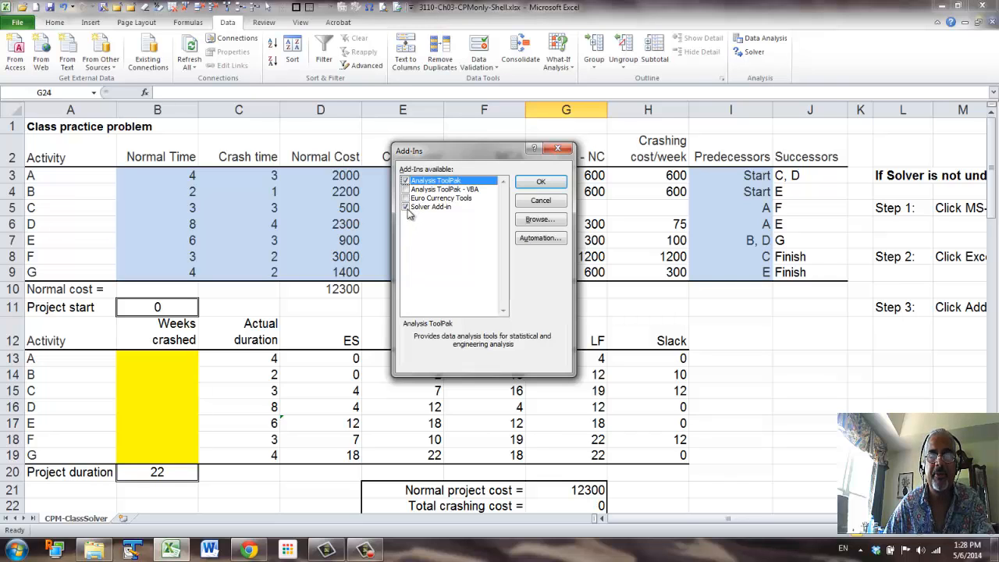
pyautogui.click(539, 184)
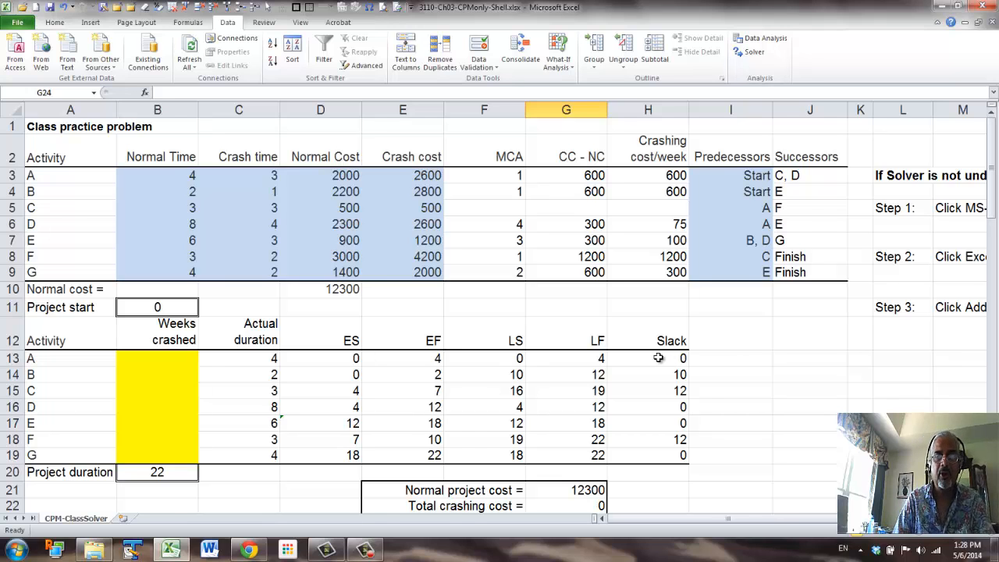
# - Set up Solver to minimize the project duration in B20 by changing the weeks-crashed cells B13:B19
pyautogui.scroll(-1, 660, 359)
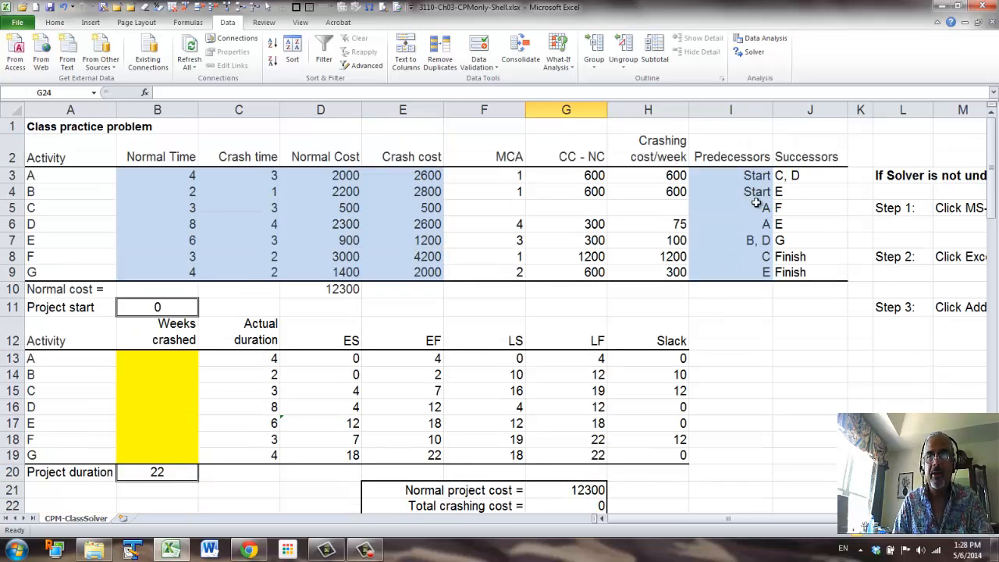
pyautogui.click(754, 52)
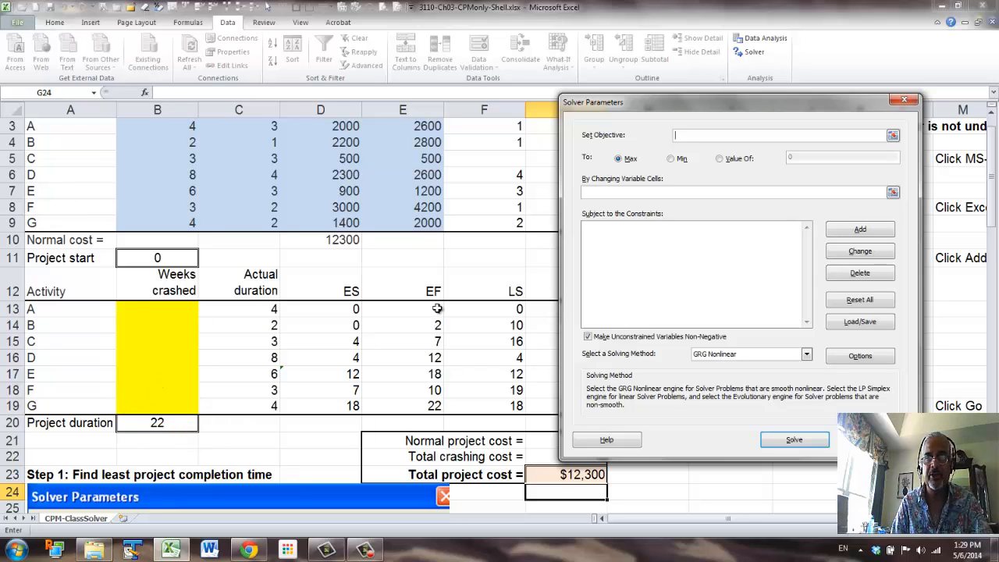
pyautogui.click(152, 422)
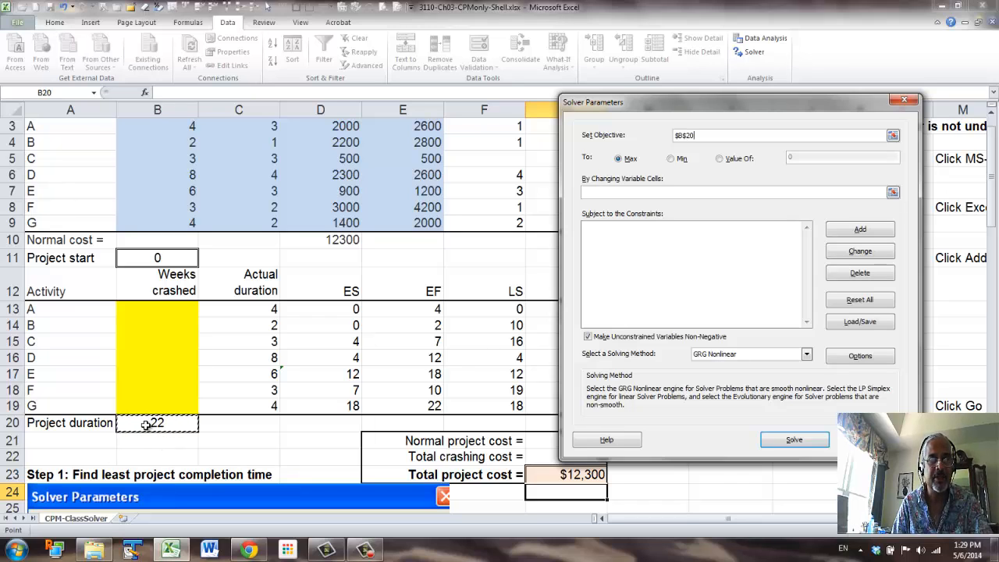
pyautogui.click(676, 160)
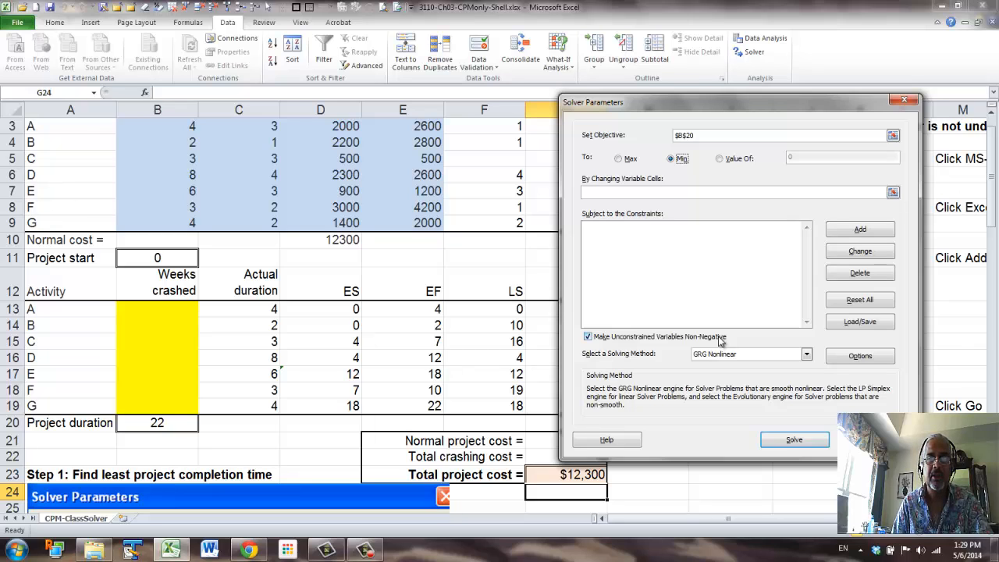
pyautogui.click(623, 192)
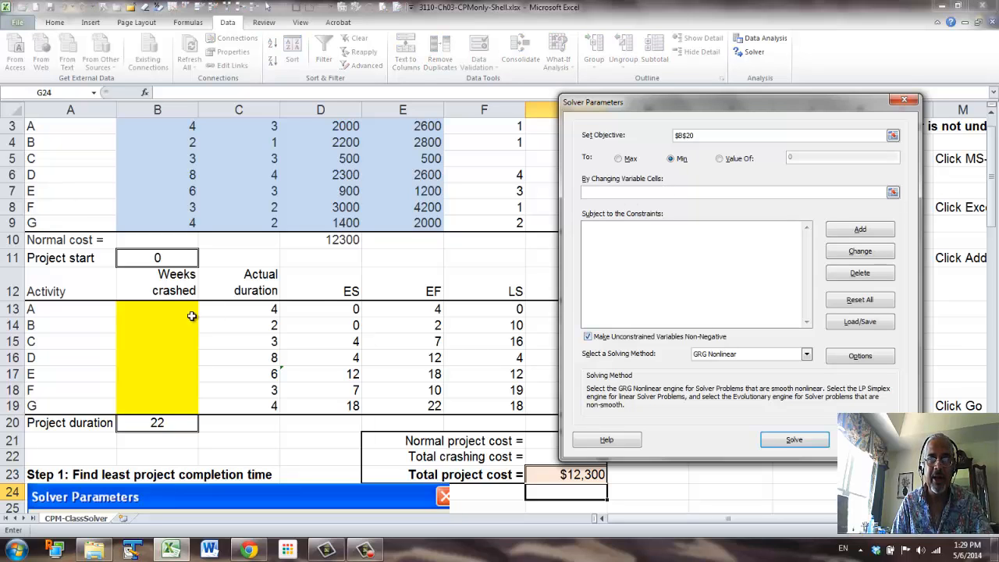
pyautogui.moveTo(152, 309); pyautogui.dragTo(159, 407)
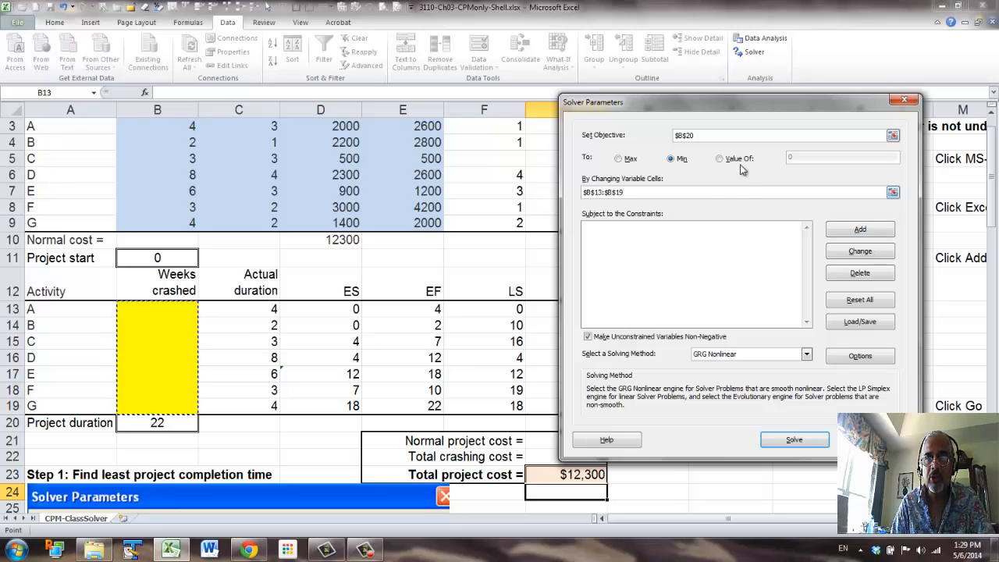
# - Add a Solver constraint limiting the weeks crashed in B13:B19 to at most the MCA values in F3:F9
pyautogui.moveTo(754, 104); pyautogui.dragTo(840, 219)
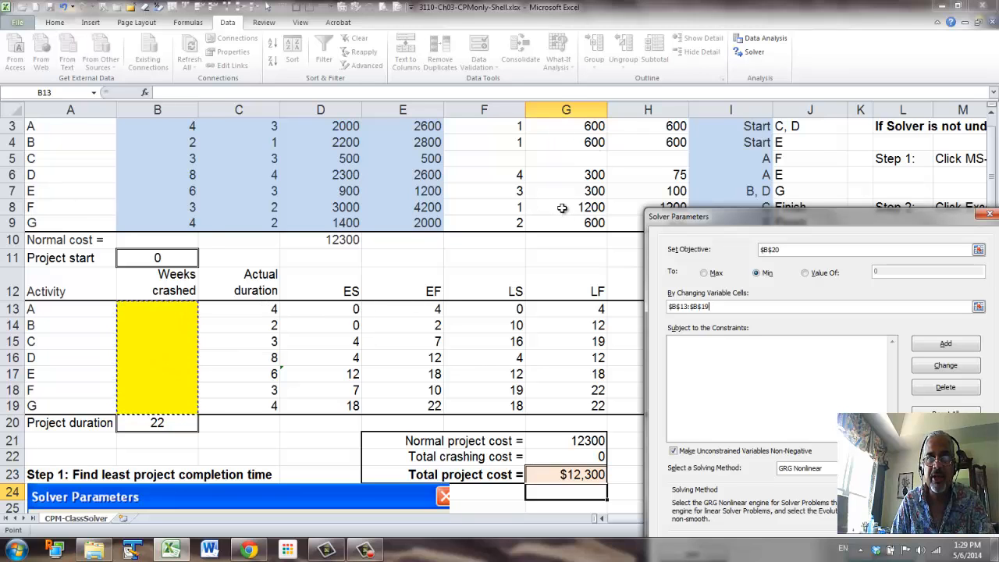
pyautogui.moveTo(872, 216); pyautogui.dragTo(759, 151)
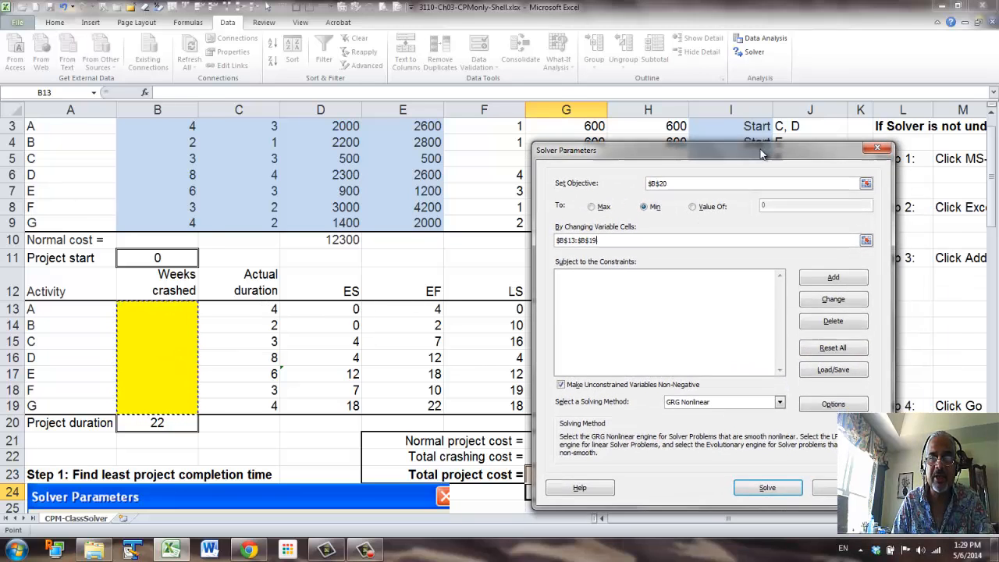
pyautogui.click(835, 279)
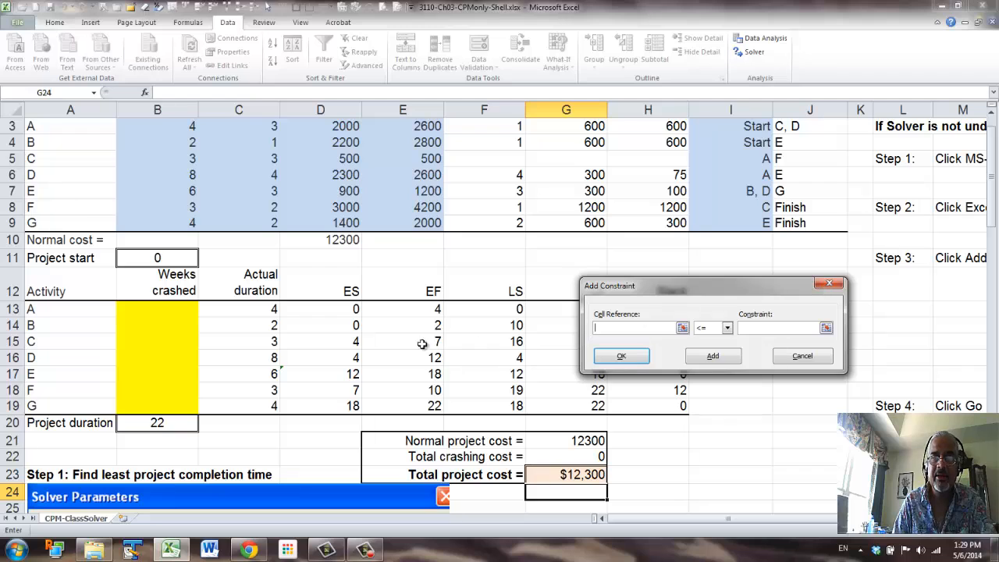
pyautogui.moveTo(171, 312); pyautogui.dragTo(163, 407)
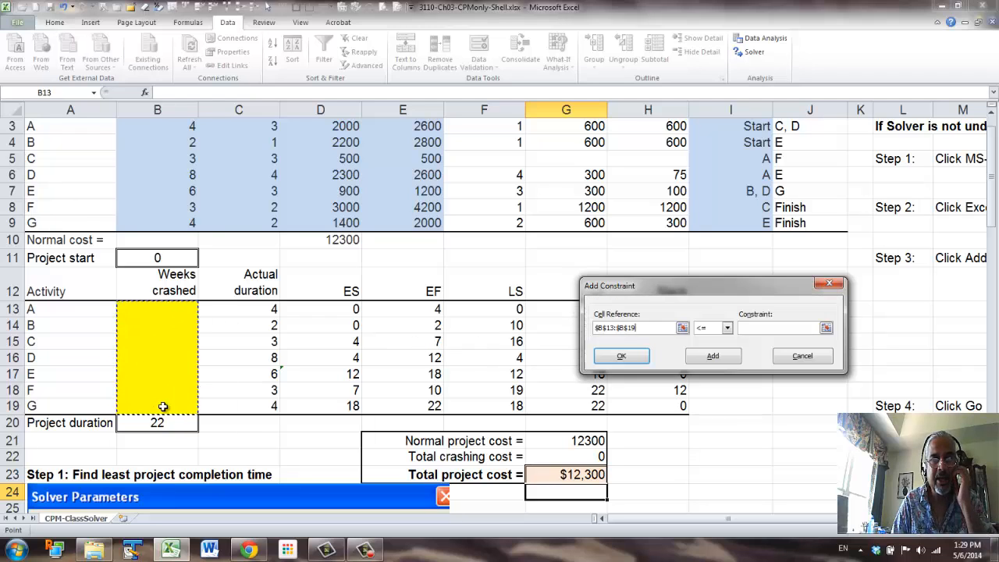
pyautogui.click(751, 328)
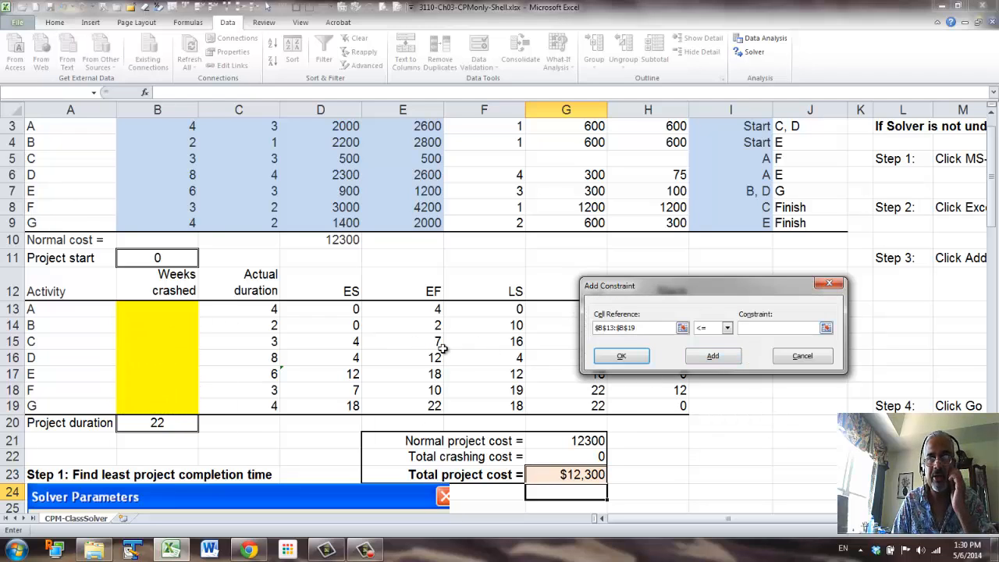
pyautogui.moveTo(994, 190); pyautogui.dragTo(994, 168)
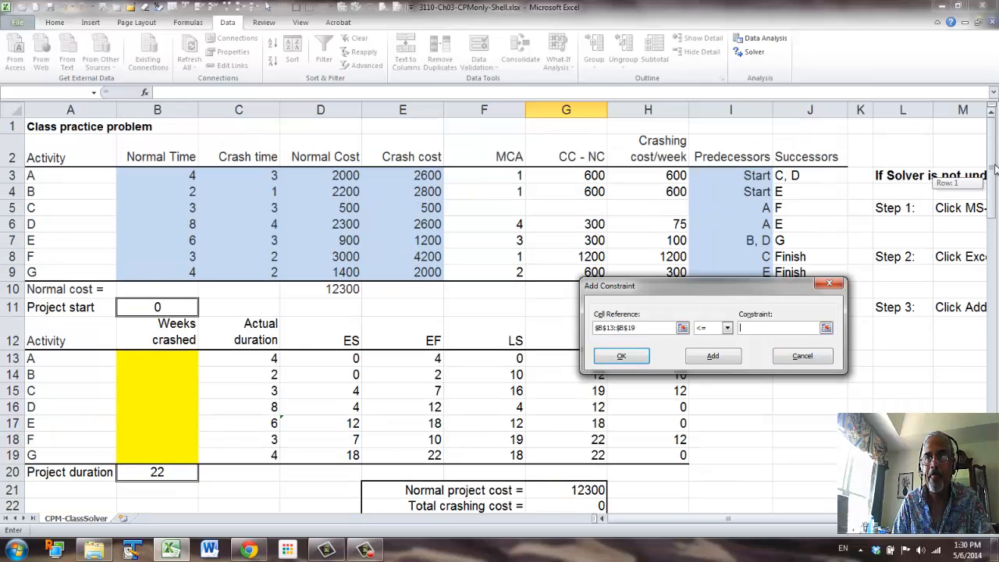
pyautogui.moveTo(490, 176); pyautogui.dragTo(496, 273)
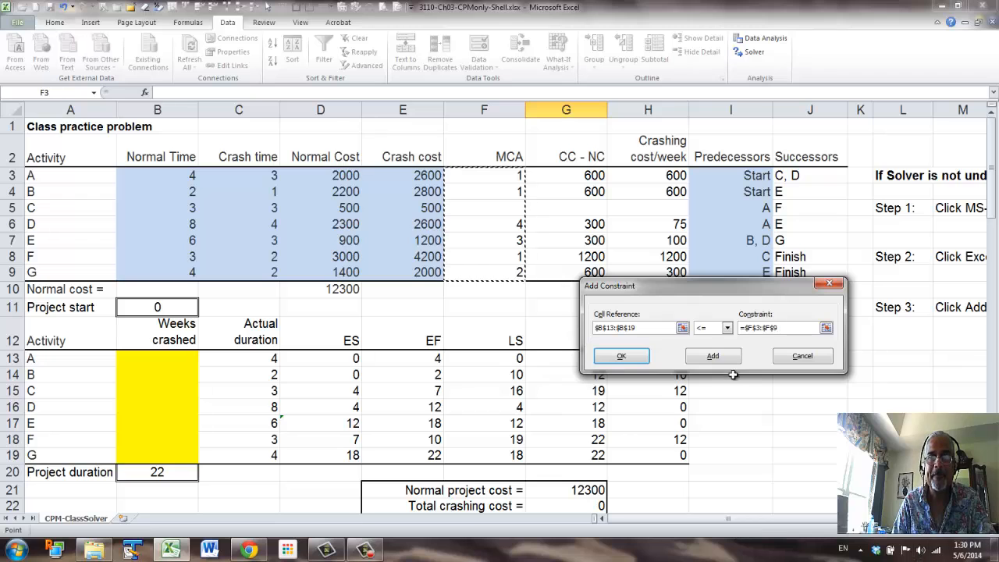
pyautogui.click(620, 355)
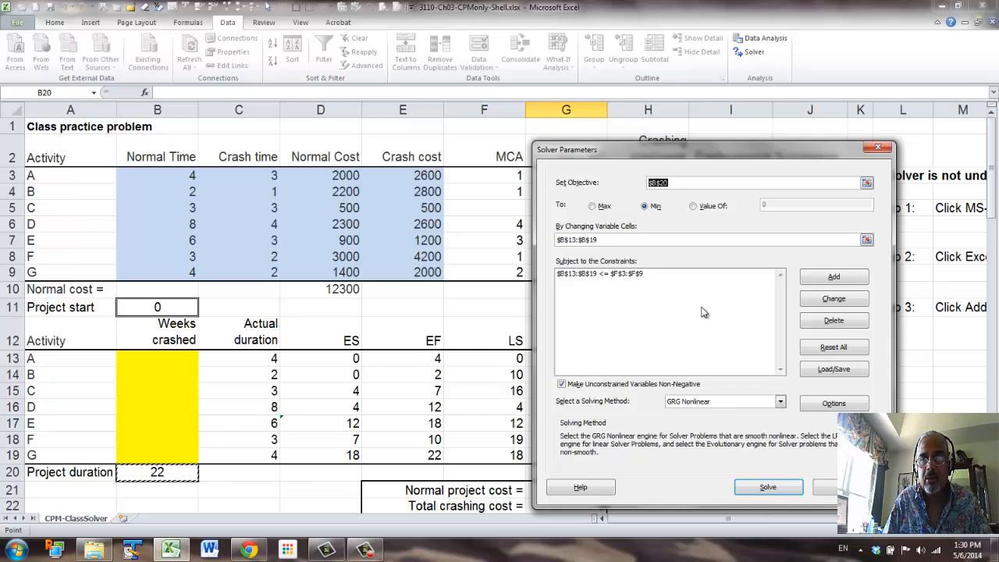
# - Constrain B13:B19 to integers, then solve the model and keep the Solver solution
pyautogui.click(834, 276)
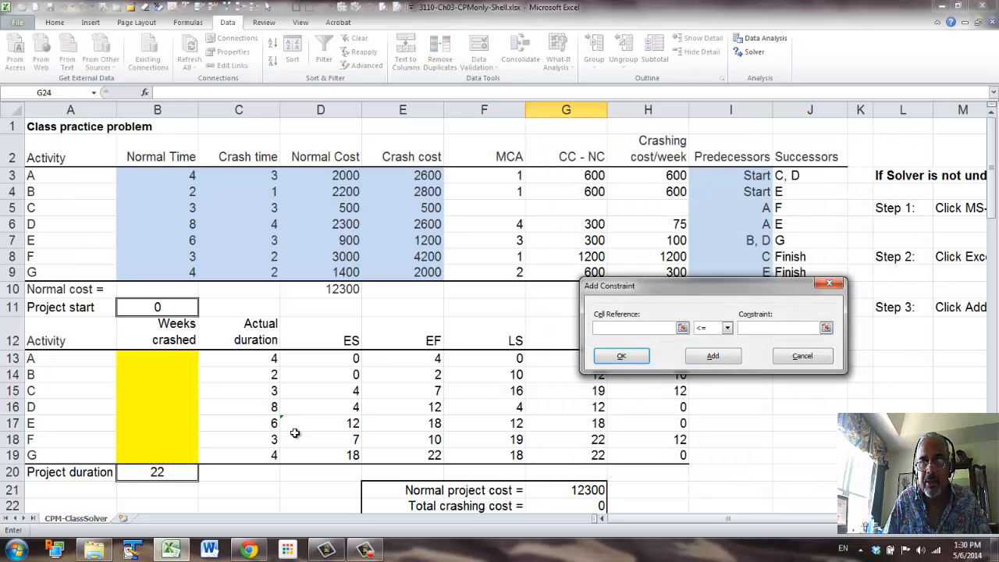
pyautogui.moveTo(155, 357); pyautogui.dragTo(158, 453)
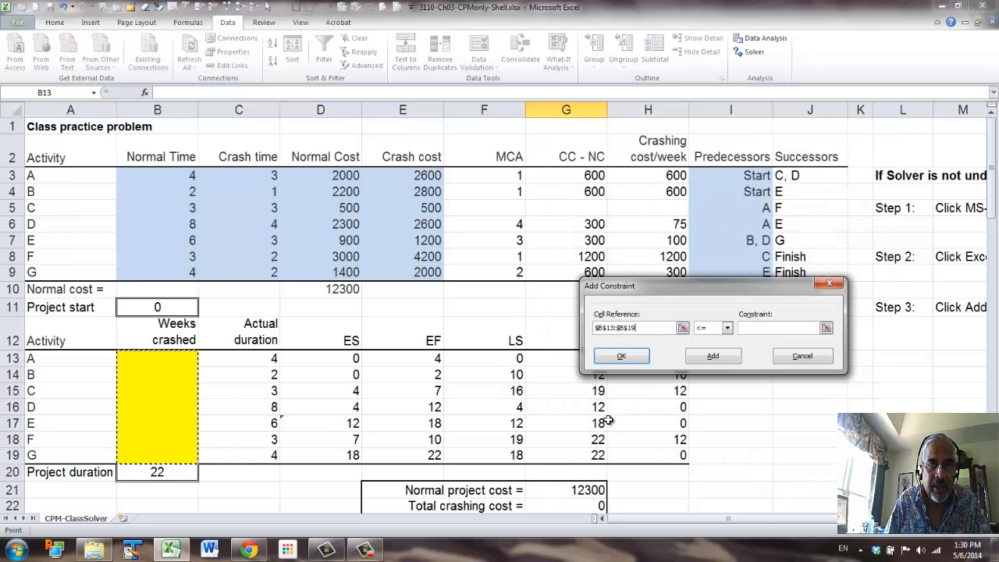
pyautogui.click(726, 327)
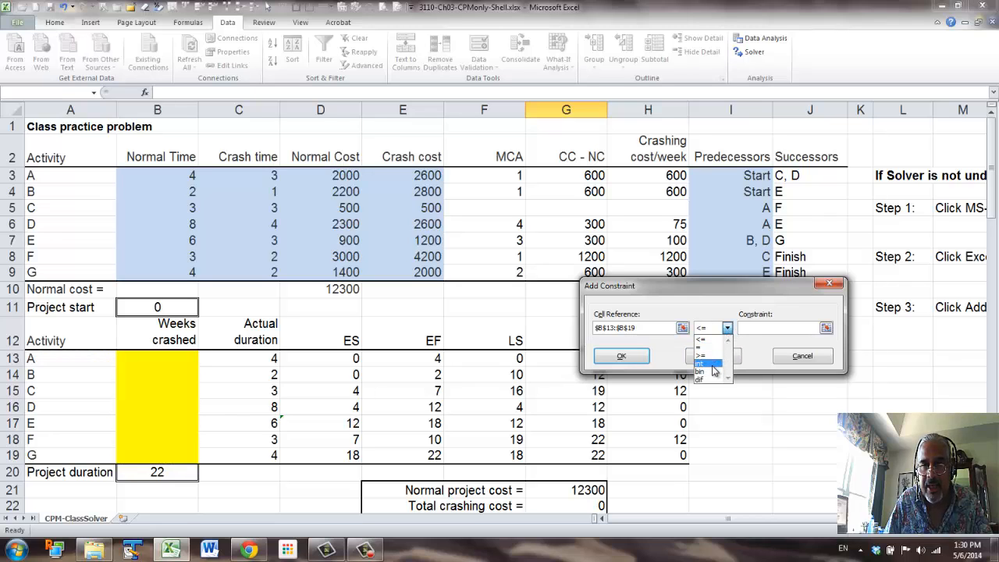
pyautogui.click(701, 363)
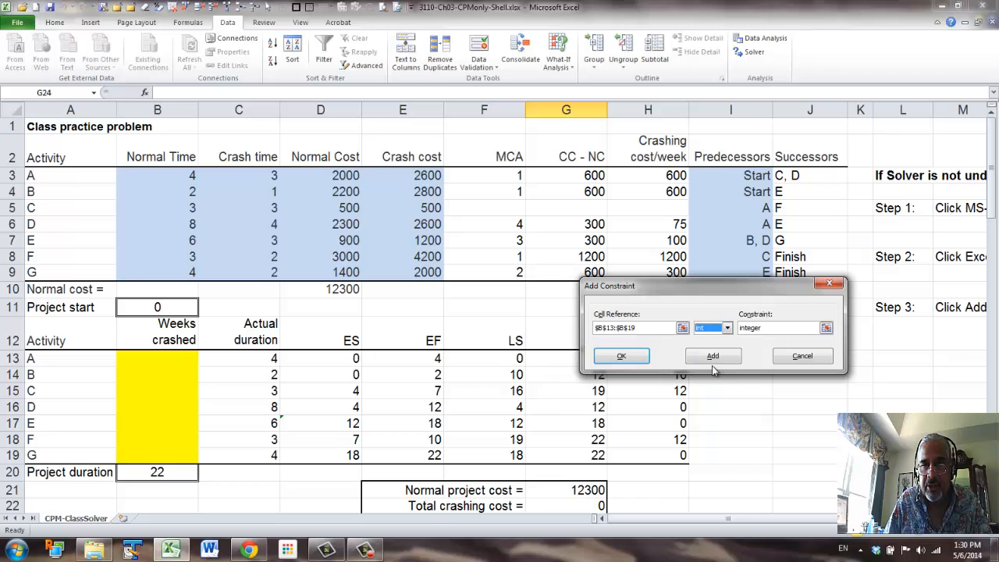
pyautogui.click(632, 360)
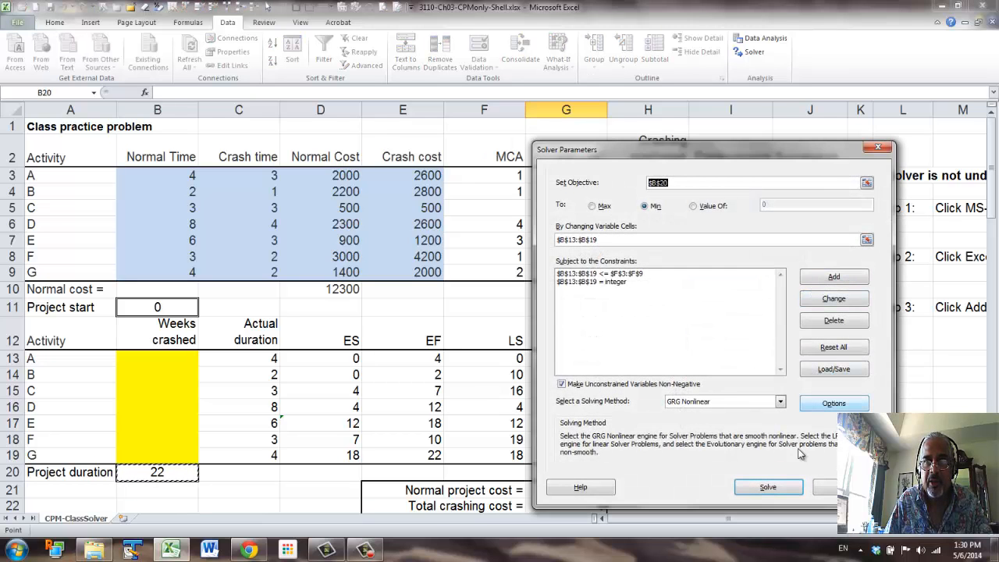
pyautogui.click(781, 489)
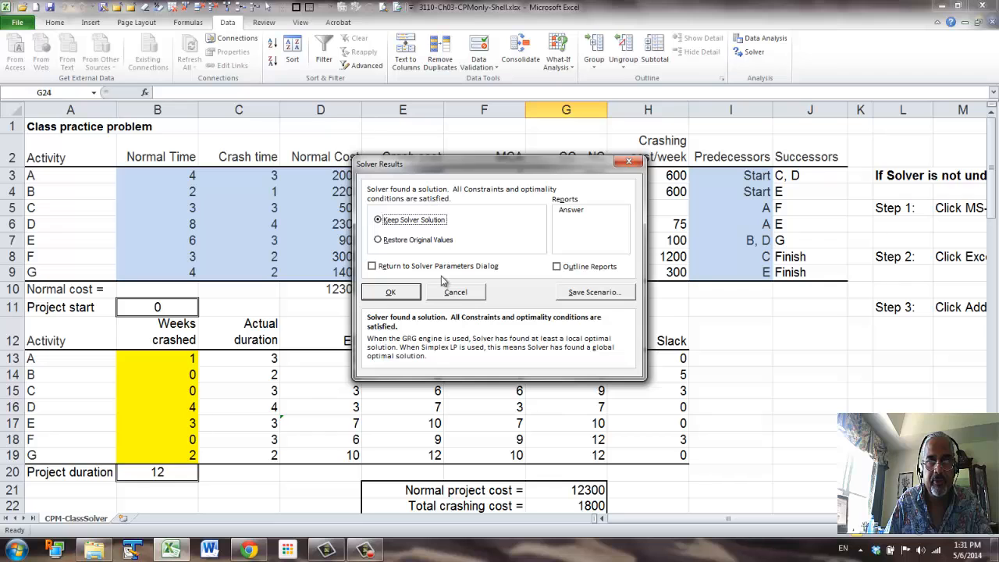
pyautogui.click(391, 293)
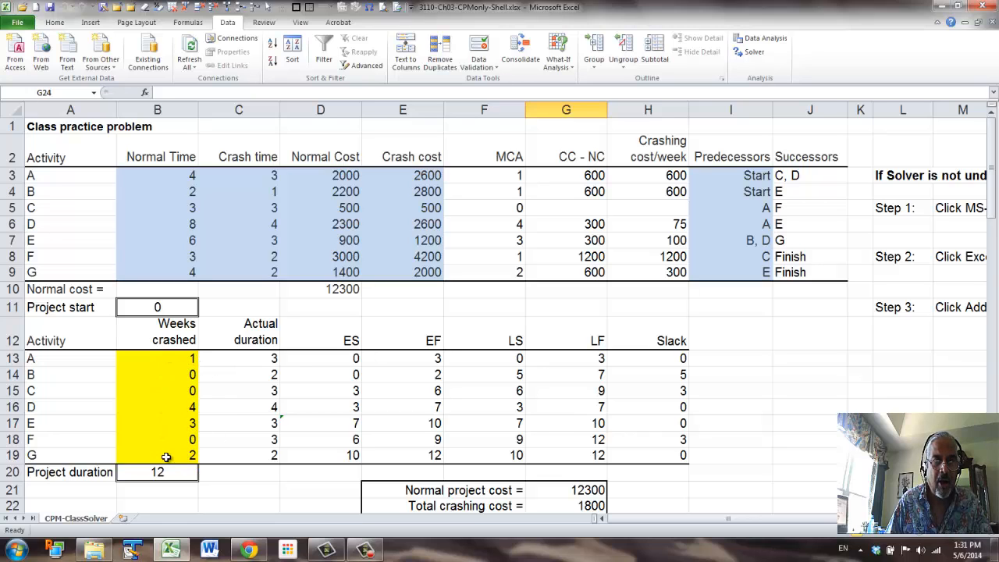
# - Overwrite the weeks crashed for activities A to G in B13:B19 with 6, 7, 2, 5, 7, 3 and 6
pyautogui.click(165, 360)
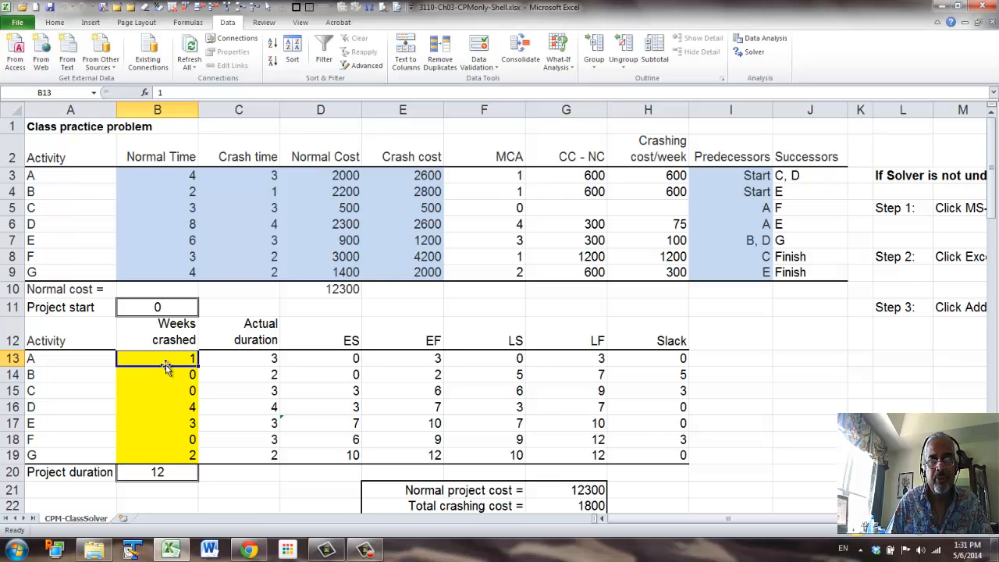
pyautogui.write('6')
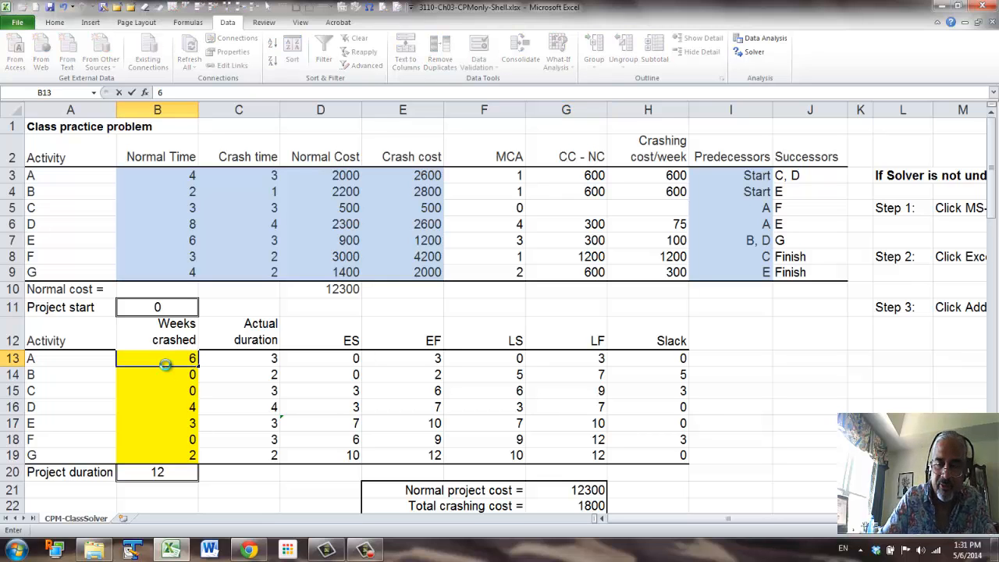
pyautogui.press('Return')
pyautogui.write('7')
pyautogui.press('Return')
pyautogui.write('2')
pyautogui.press('Return')
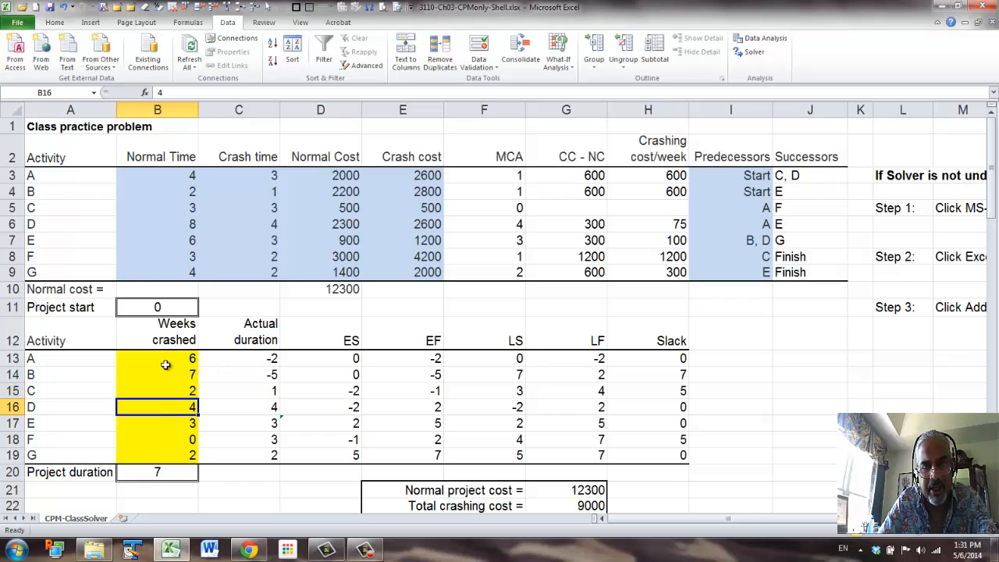
pyautogui.write('5')
pyautogui.press('Return')
pyautogui.write('7')
pyautogui.press('Return')
pyautogui.write('3')
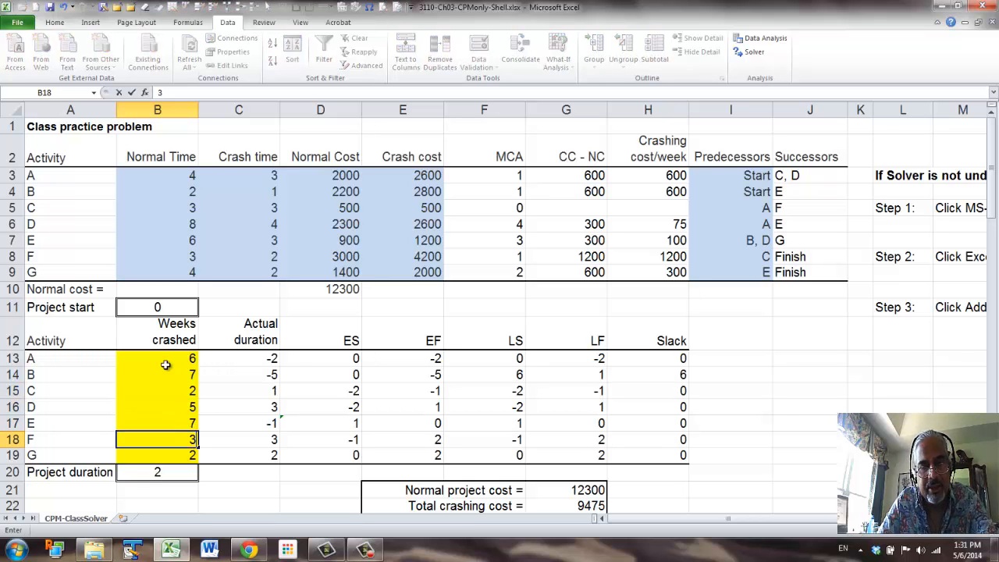
pyautogui.press('Return')
pyautogui.write('6')
pyautogui.press('Return')
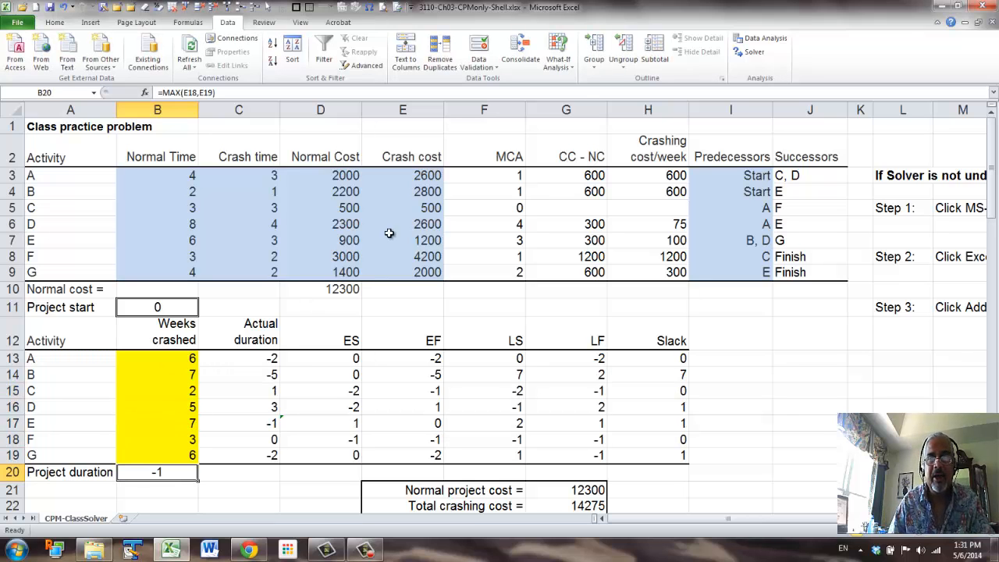
# - Run Solver again with the existing duration-minimizing settings and keep the Solver solution
pyautogui.click(754, 52)
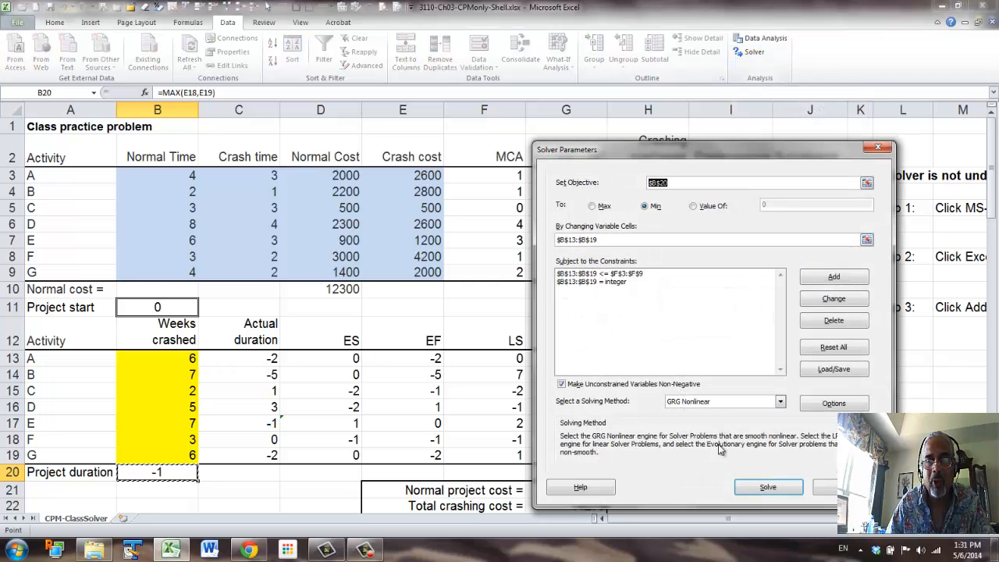
pyautogui.click(766, 487)
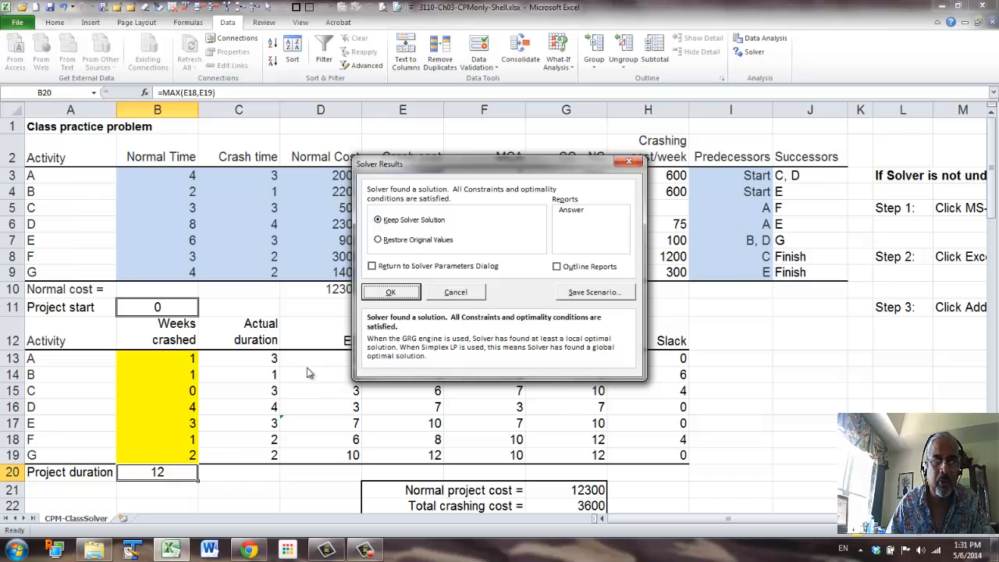
pyautogui.click(391, 292)
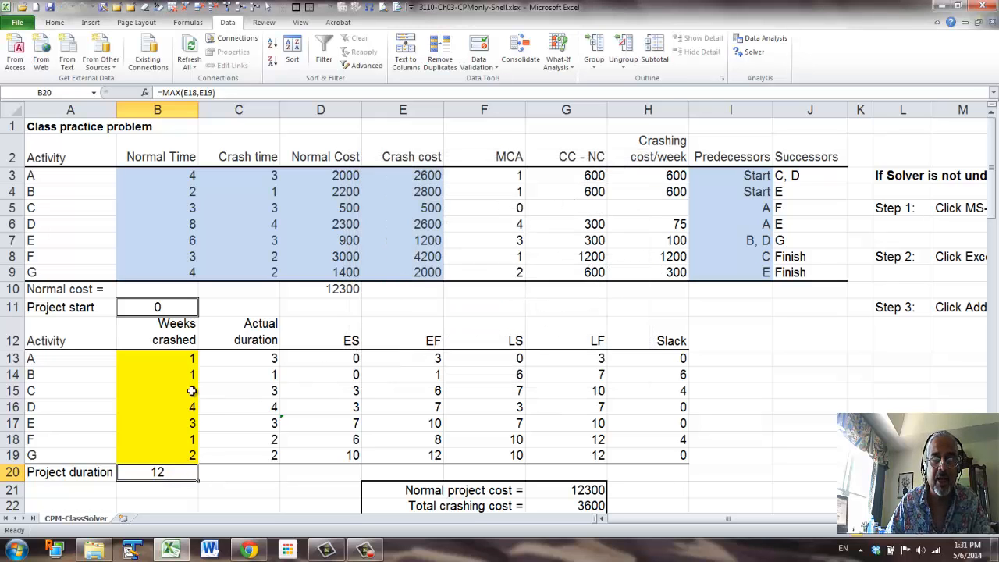
# - Overwrite the weeks crashed in B13:B19 with 9484, 458575, 9885, 93673, 58968, 6095 and 340
pyautogui.click(171, 361)
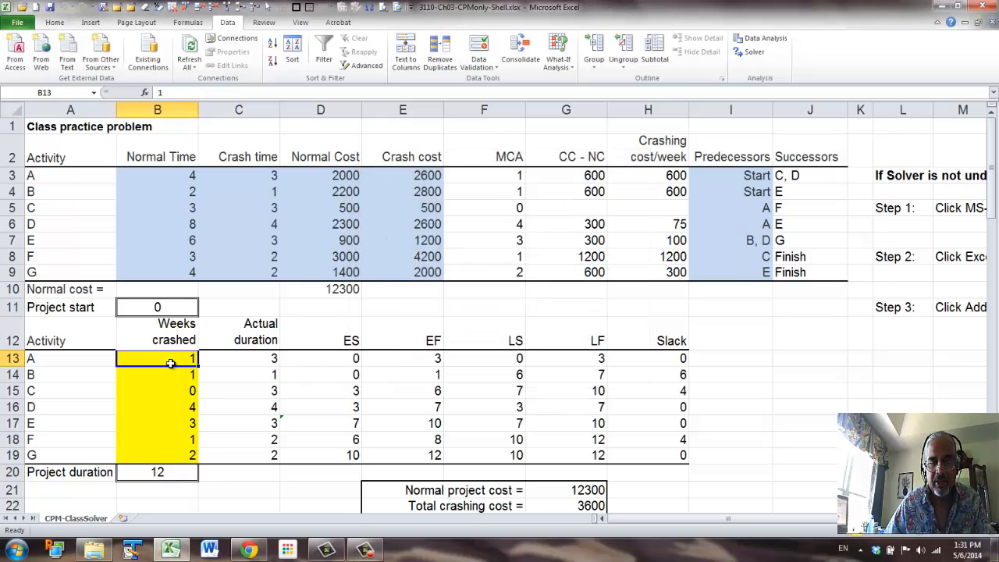
pyautogui.write('9484')
pyautogui.press('Return')
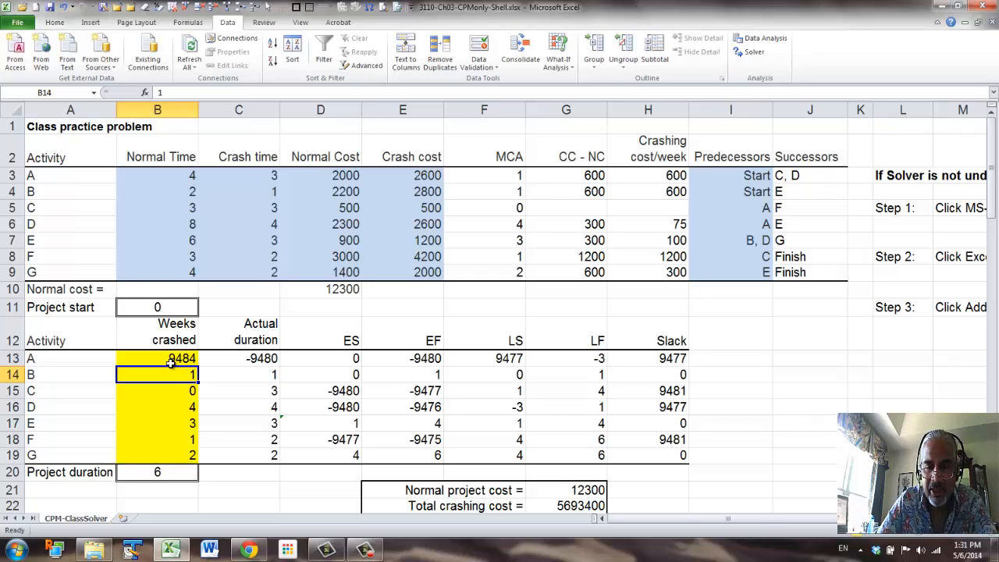
pyautogui.write('458575')
pyautogui.press('Return')
pyautogui.write('9885')
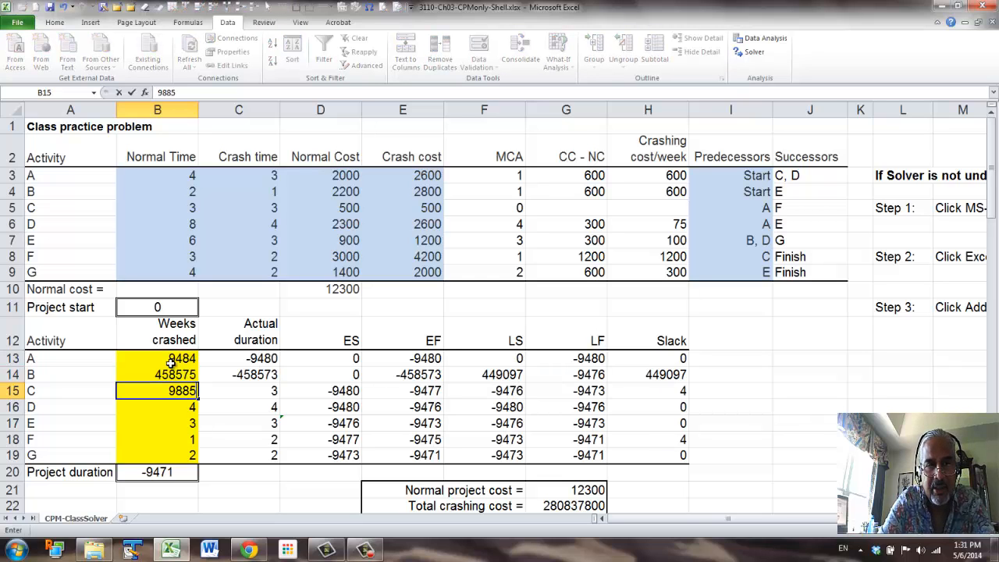
pyautogui.press('Return')
pyautogui.write('93673')
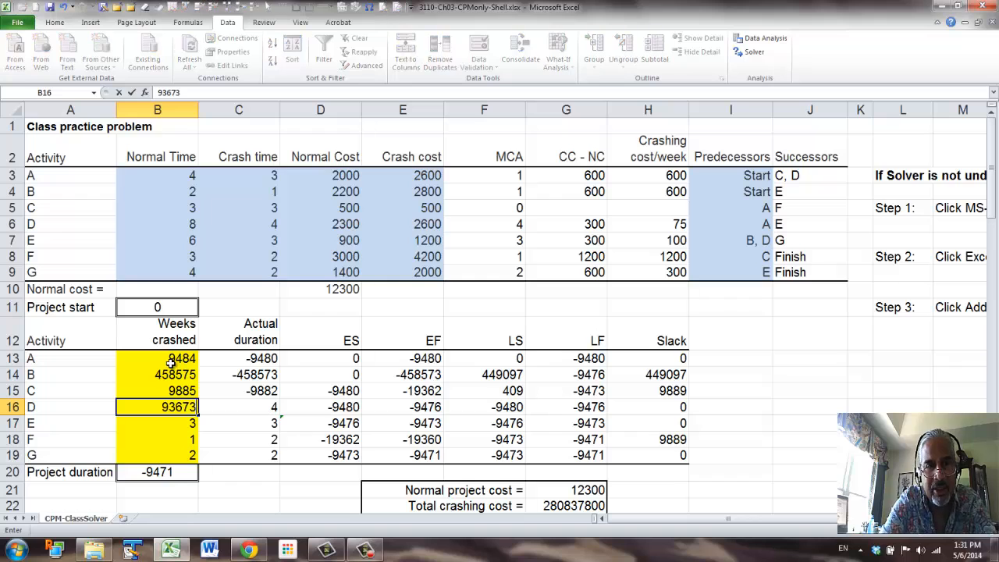
pyautogui.press('Return')
pyautogui.write('58968')
pyautogui.press('Return')
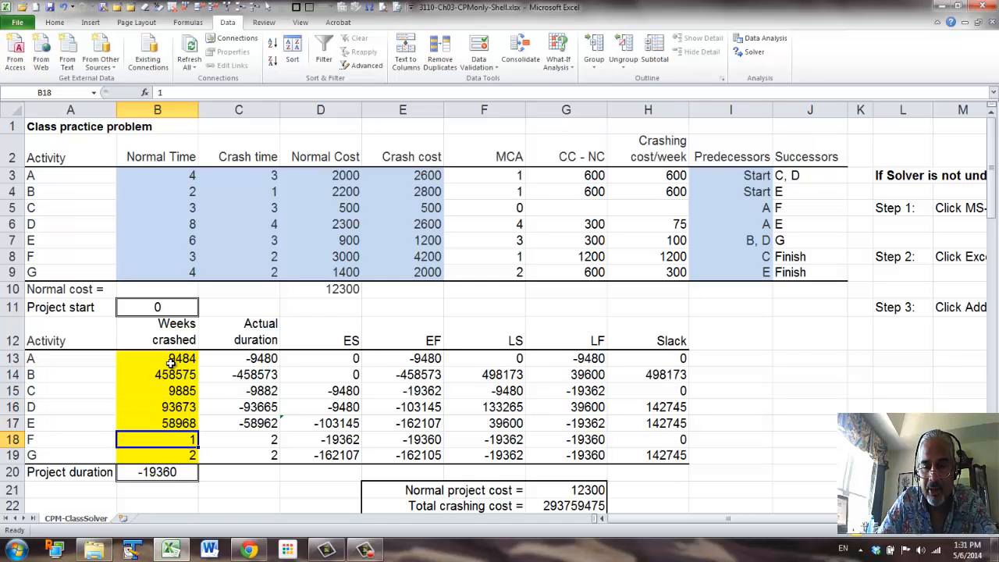
pyautogui.write('6095')
pyautogui.press('Return')
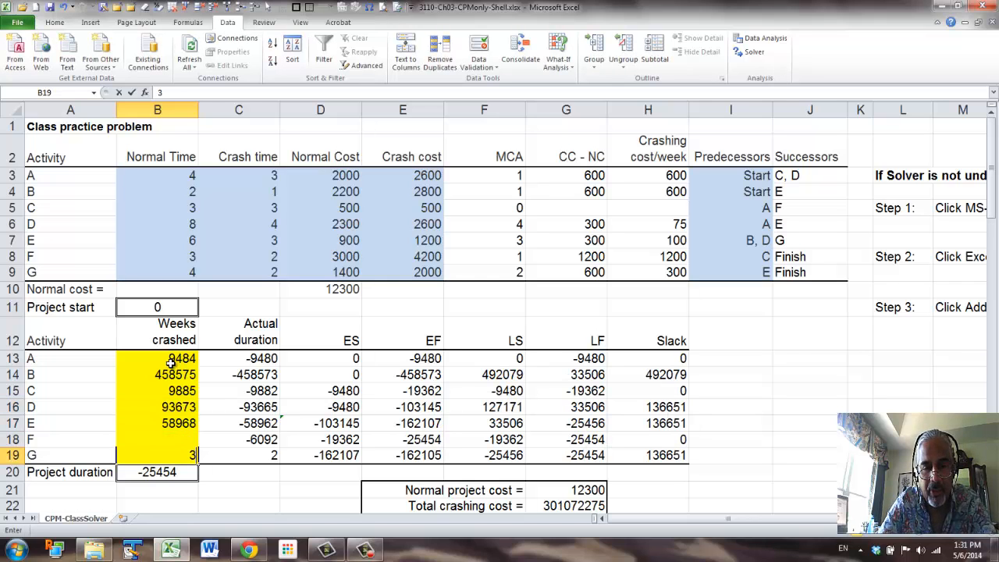
pyautogui.write('340')
pyautogui.press('Return')
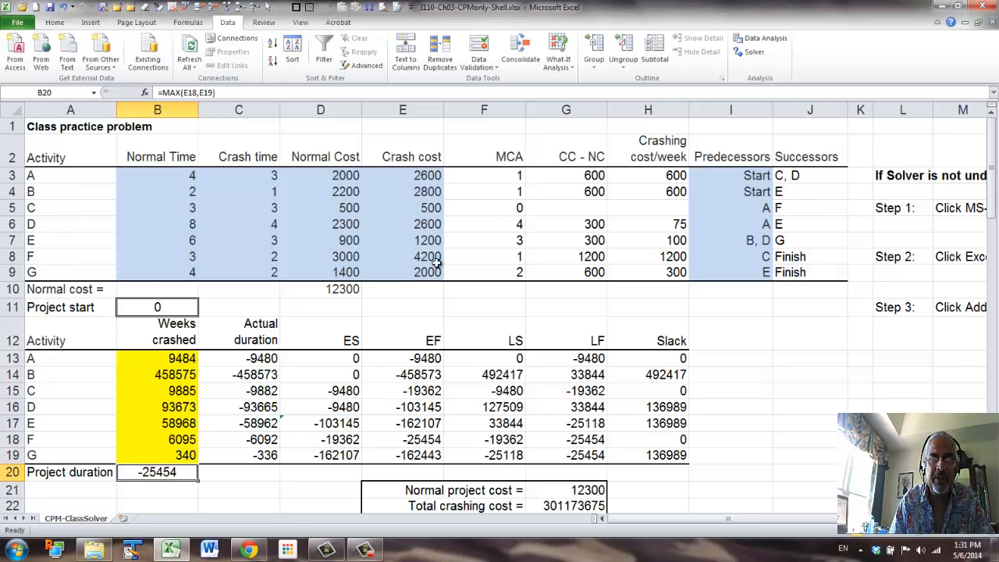
# - Re-solve the duration-minimizing model from these starting values and keep the Solver solution
pyautogui.click(759, 54)
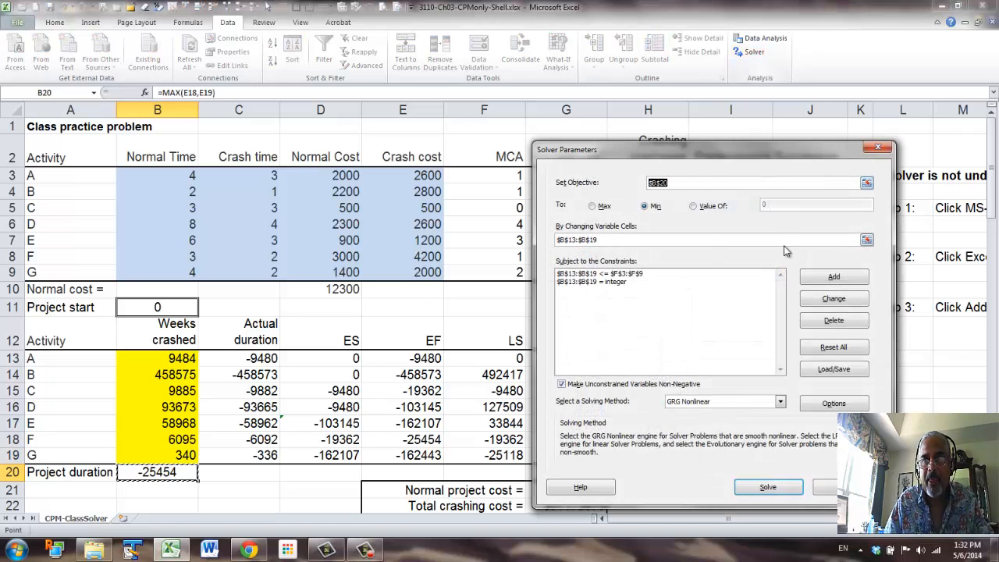
pyautogui.click(773, 488)
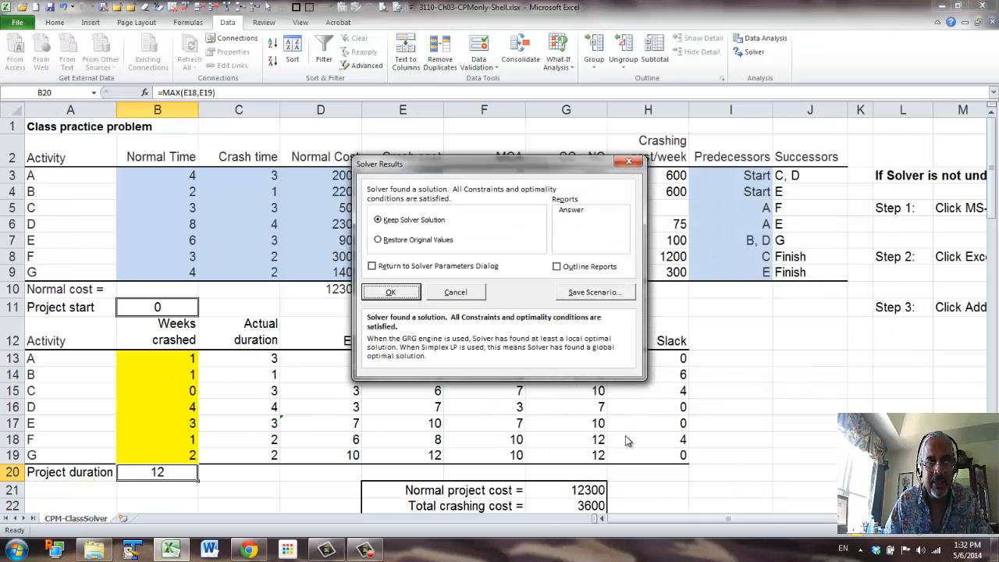
pyautogui.click(391, 292)
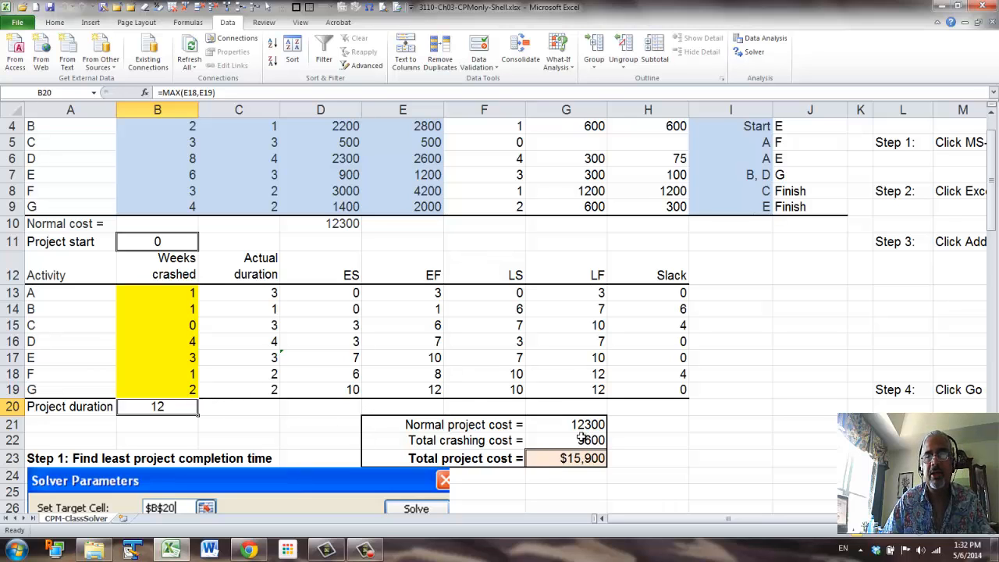
# - Change the Solver objective to minimize the total project cost in G23
pyautogui.click(752, 55)
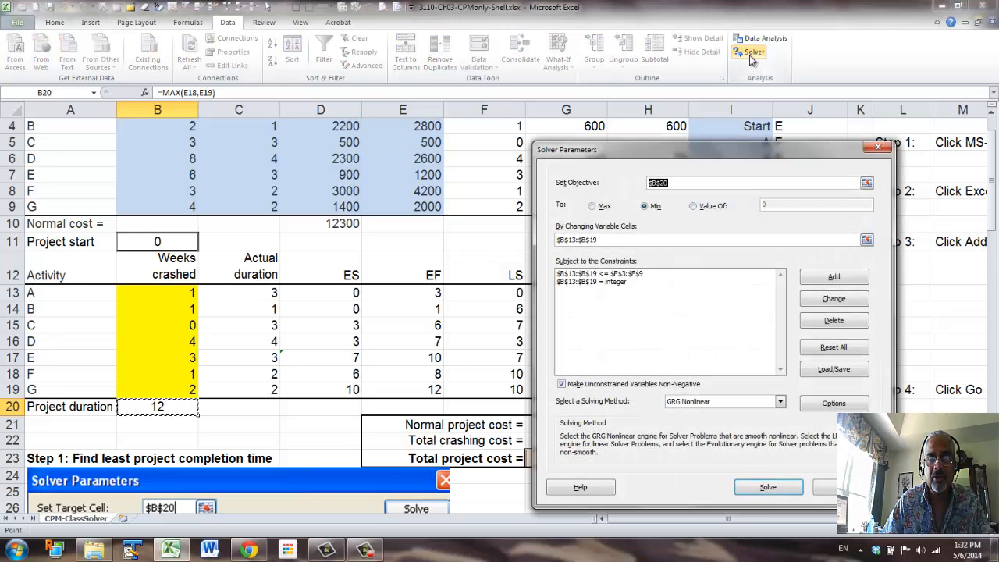
pyautogui.moveTo(721, 149); pyautogui.dragTo(807, 121)
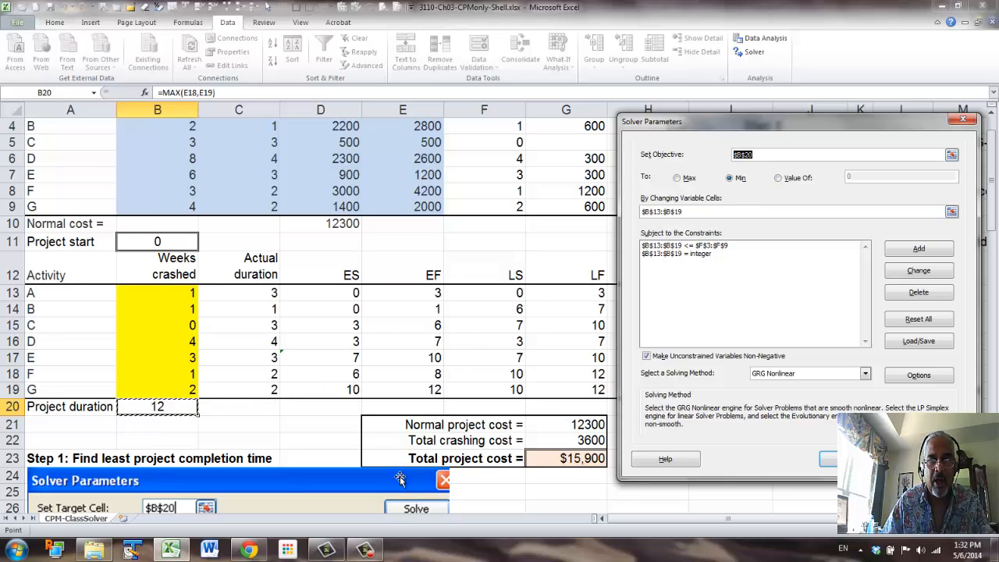
pyautogui.click(566, 458)
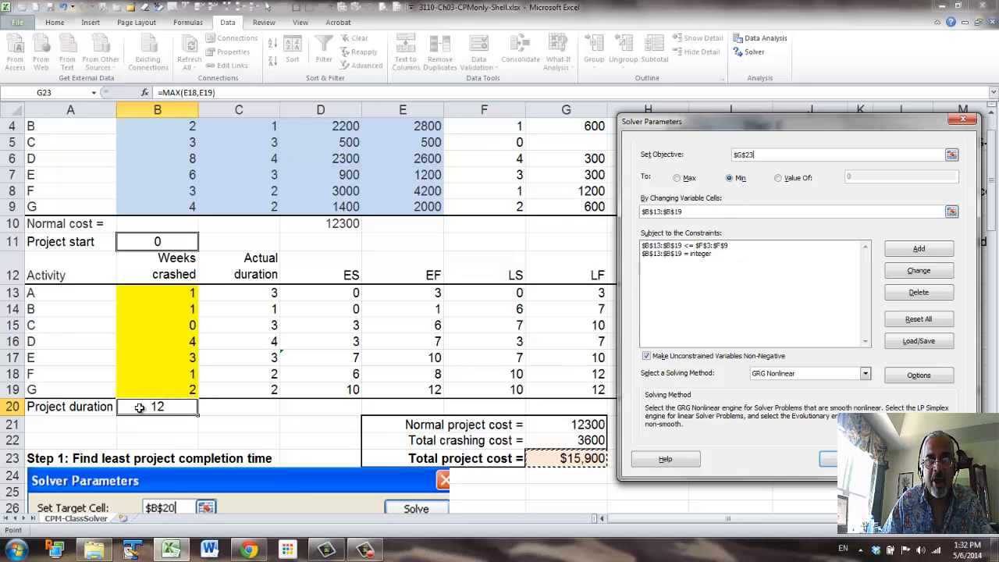
# - Add a Solver constraint fixing the project duration in B20 equal to 12, then solve and keep the solution
pyautogui.click(913, 250)
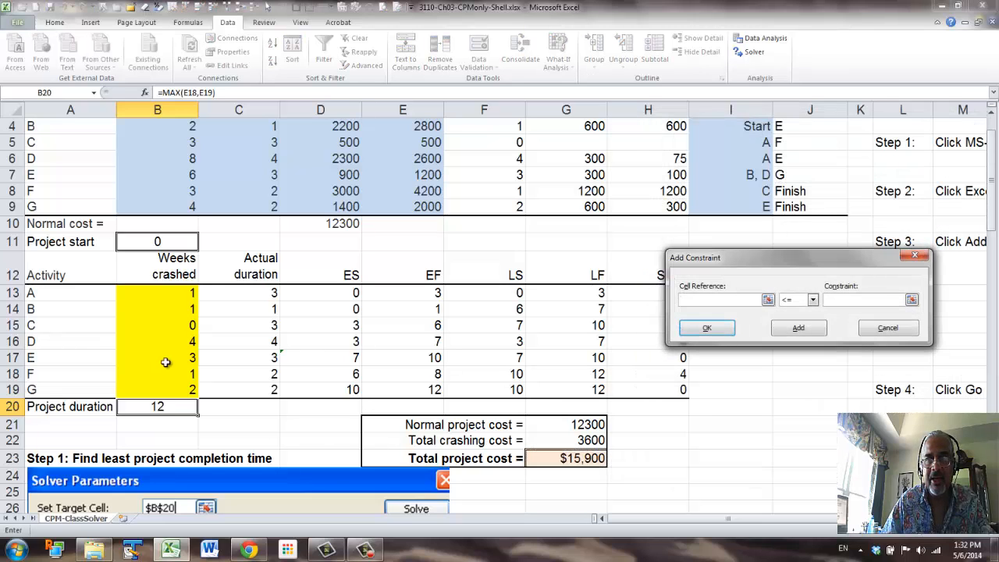
pyautogui.click(157, 406)
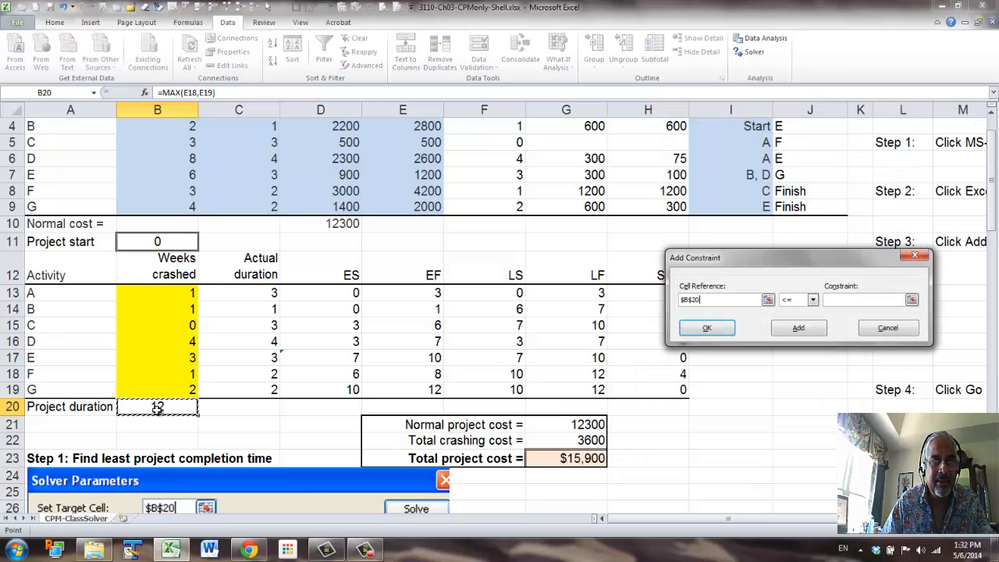
pyautogui.click(813, 301)
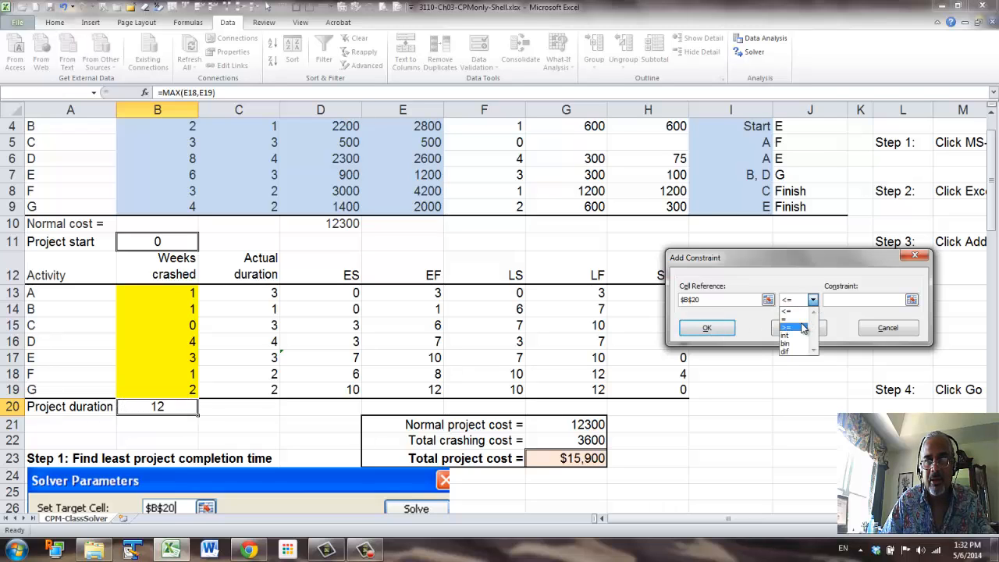
pyautogui.click(804, 320)
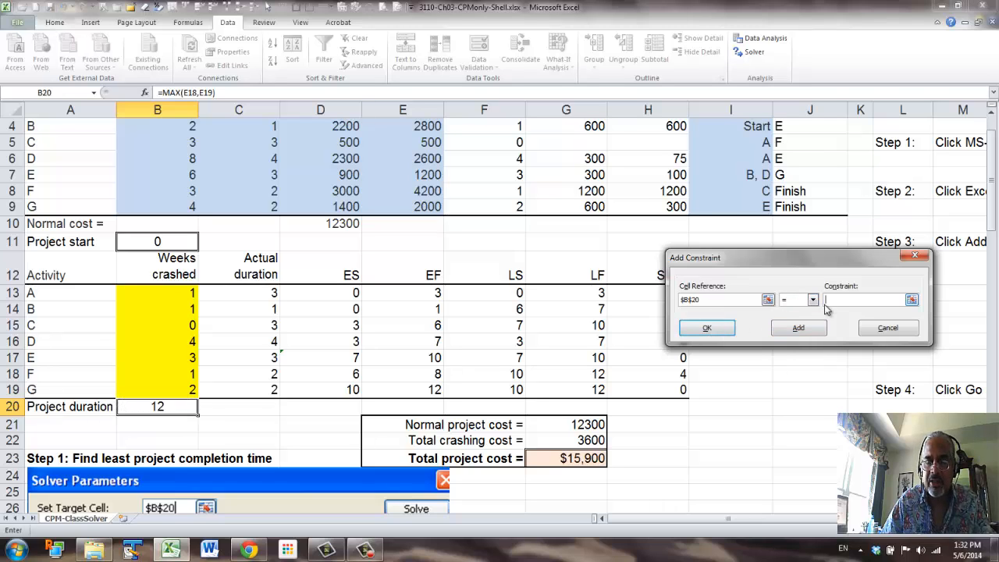
pyautogui.write('12')
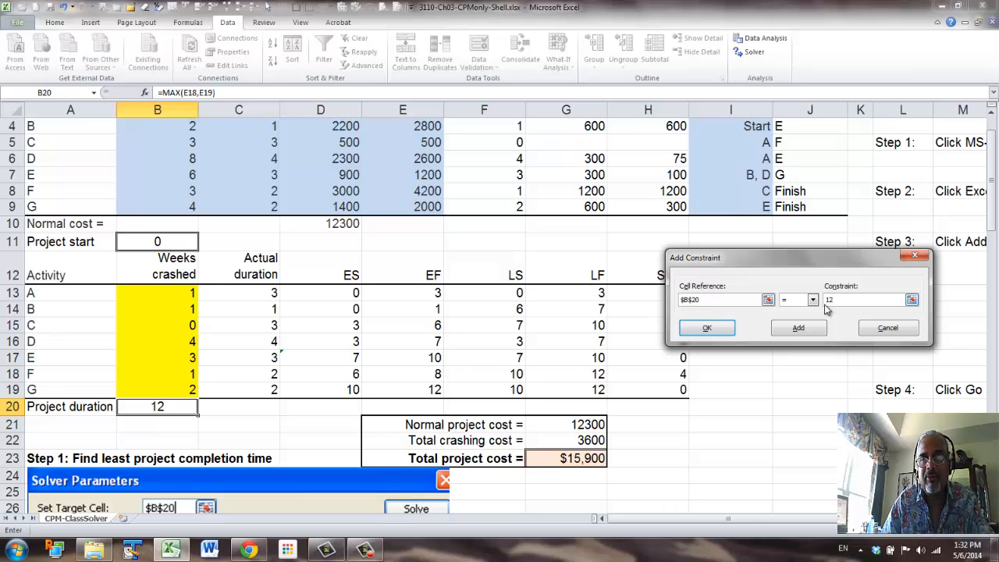
pyautogui.click(708, 329)
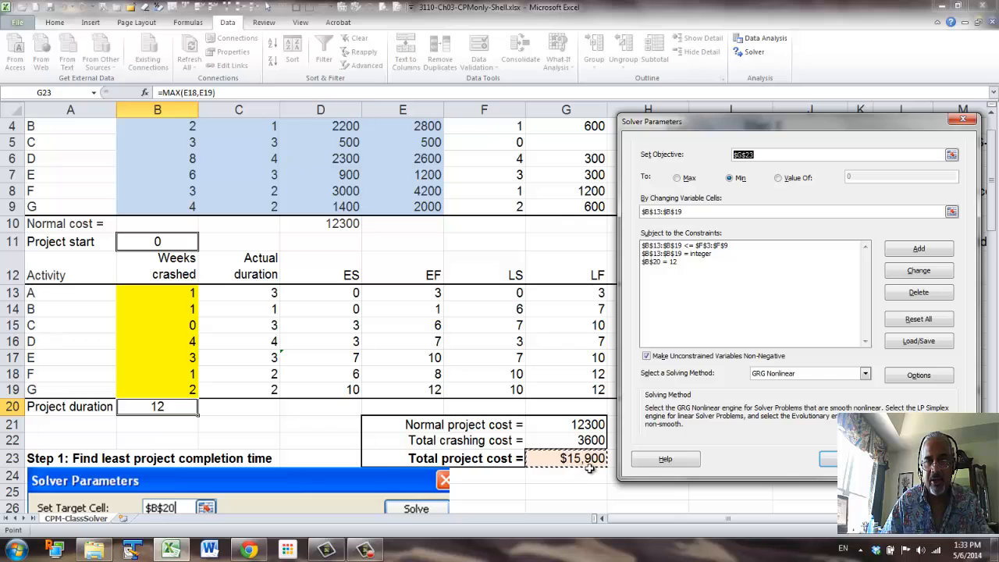
pyautogui.click(829, 459)
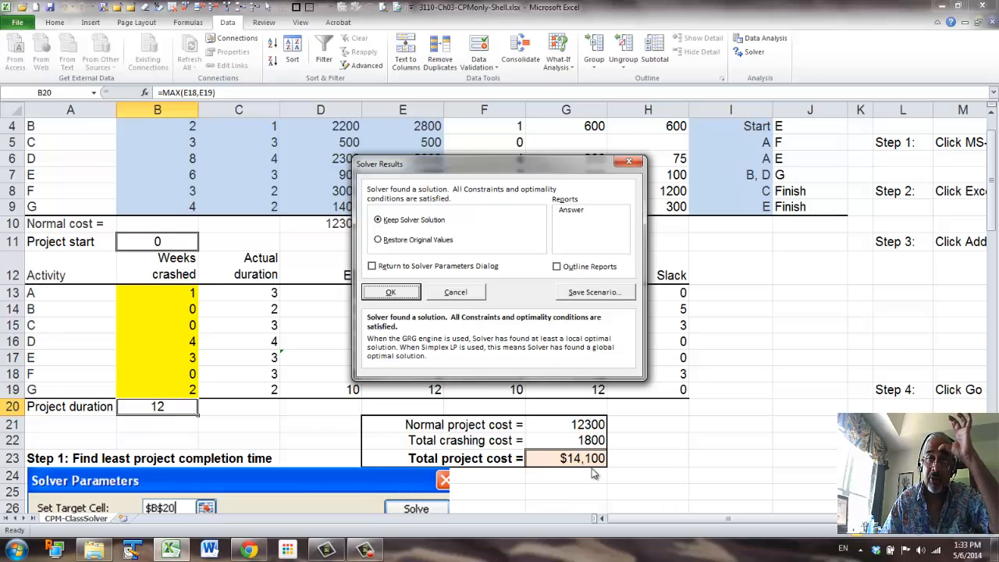
pyautogui.click(404, 293)
# - Overwrite the weeks crashed in B13:B19 with 8474, 58557, 755, 45, 78, 35 and 7
pyautogui.click(164, 296)
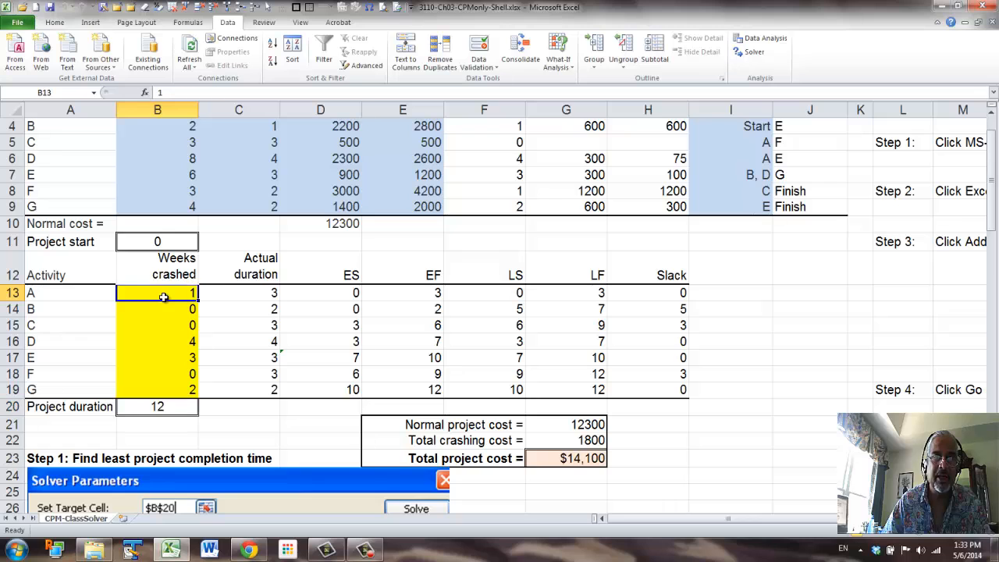
pyautogui.write('8474')
pyautogui.press('Return')
pyautogui.write('58557')
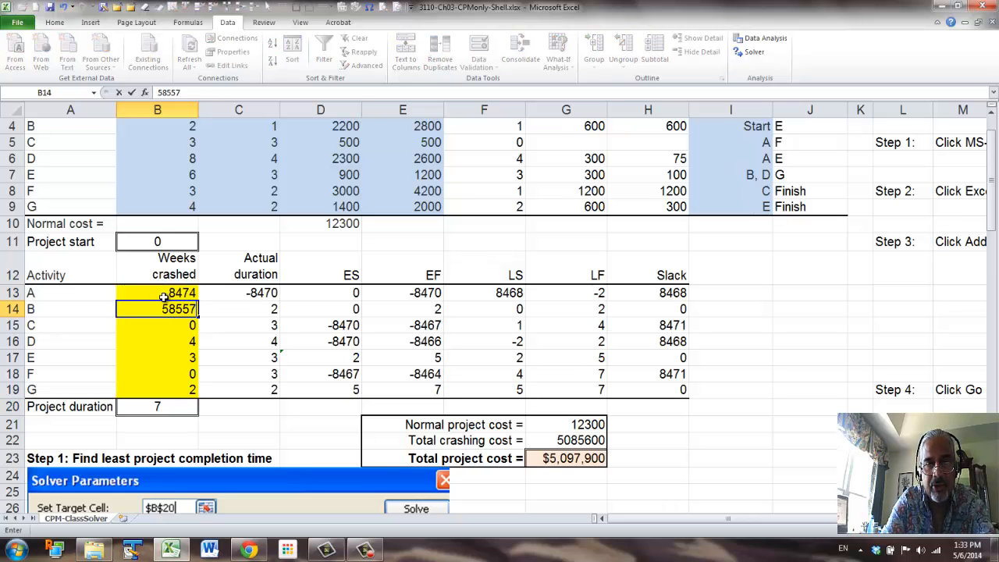
pyautogui.press('Return')
pyautogui.write('755')
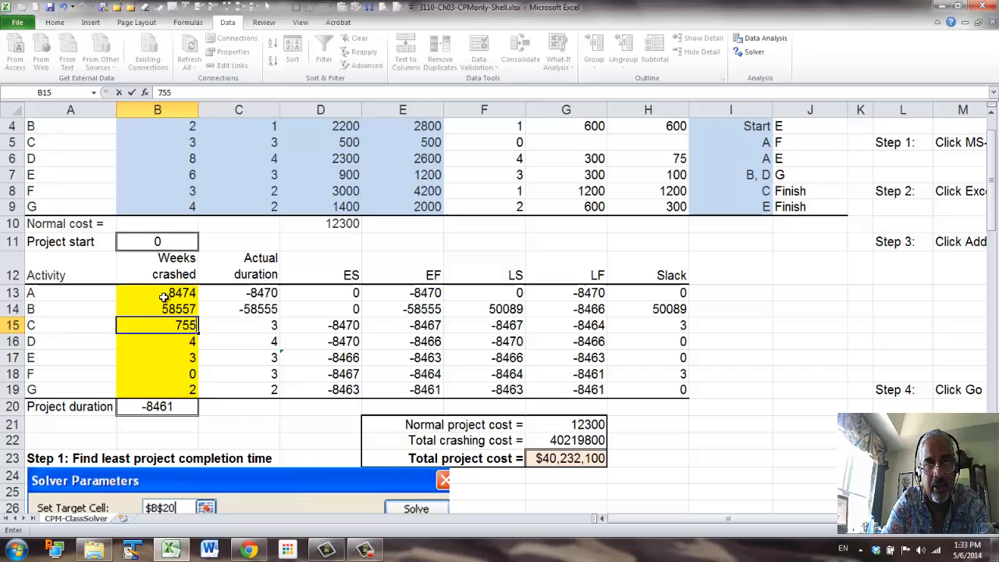
pyautogui.press('Return')
pyautogui.write('45')
pyautogui.press('Return')
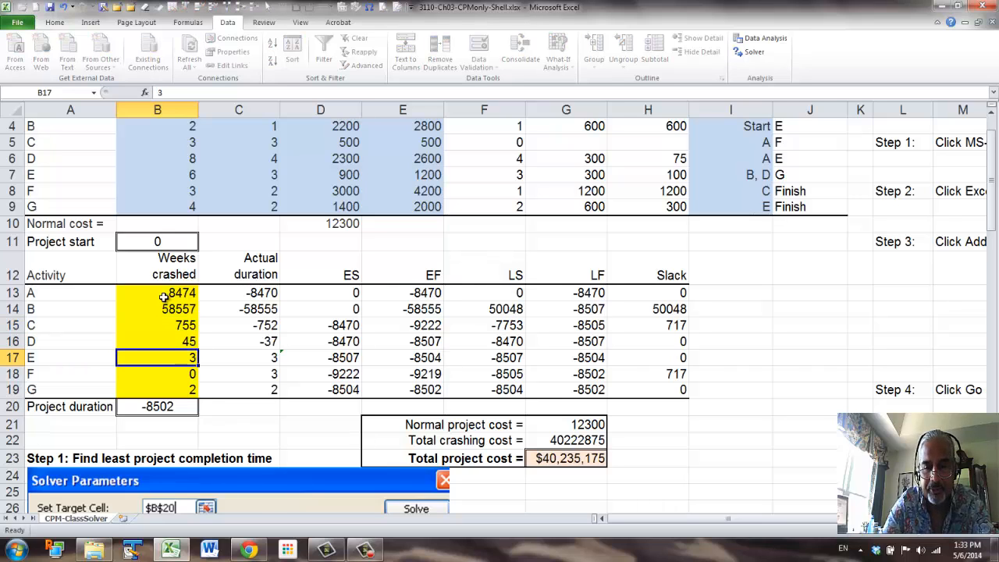
pyautogui.write('78')
pyautogui.press('Return')
pyautogui.write('3')
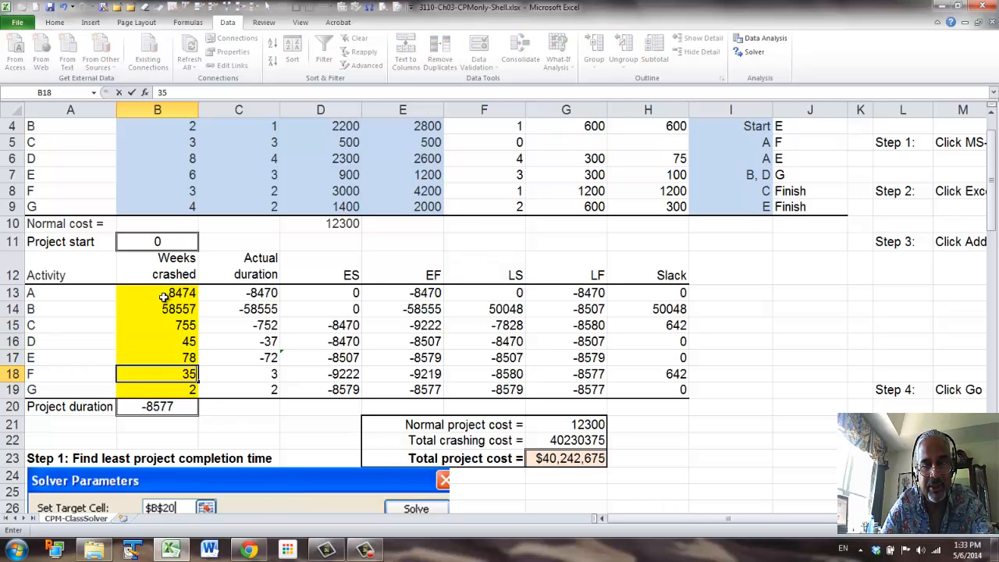
pyautogui.write('5')
pyautogui.press('Return')
pyautogui.write('7')
pyautogui.press('Return')
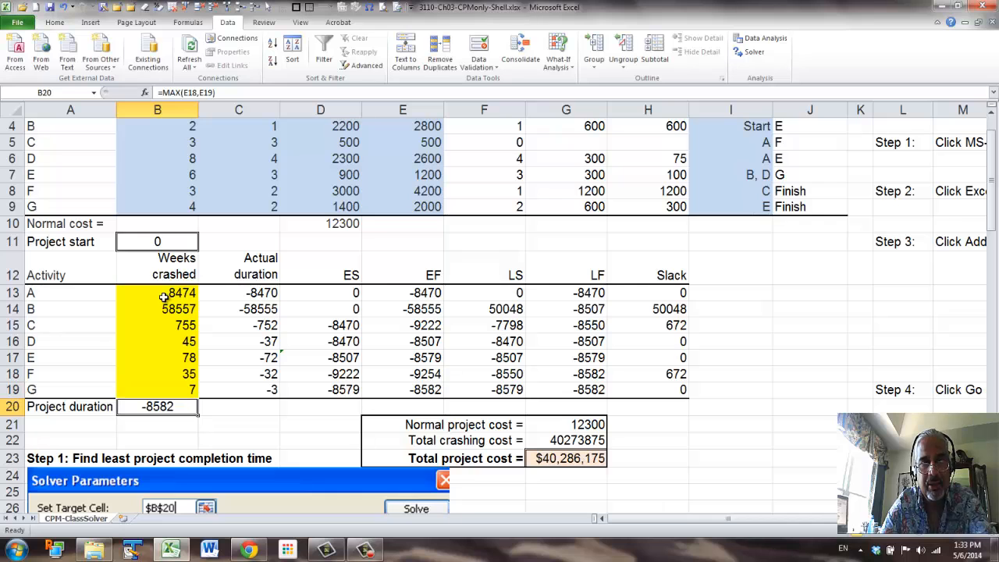
# - Re-solve the cost-minimizing model from these arbitrary starting values and keep the Solver solution
pyautogui.click(749, 53)
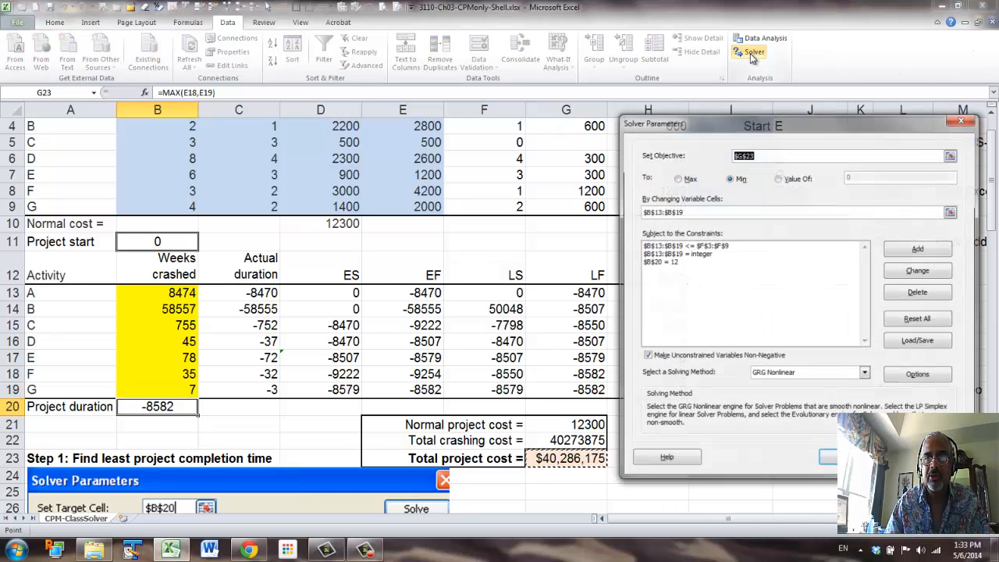
pyautogui.click(829, 459)
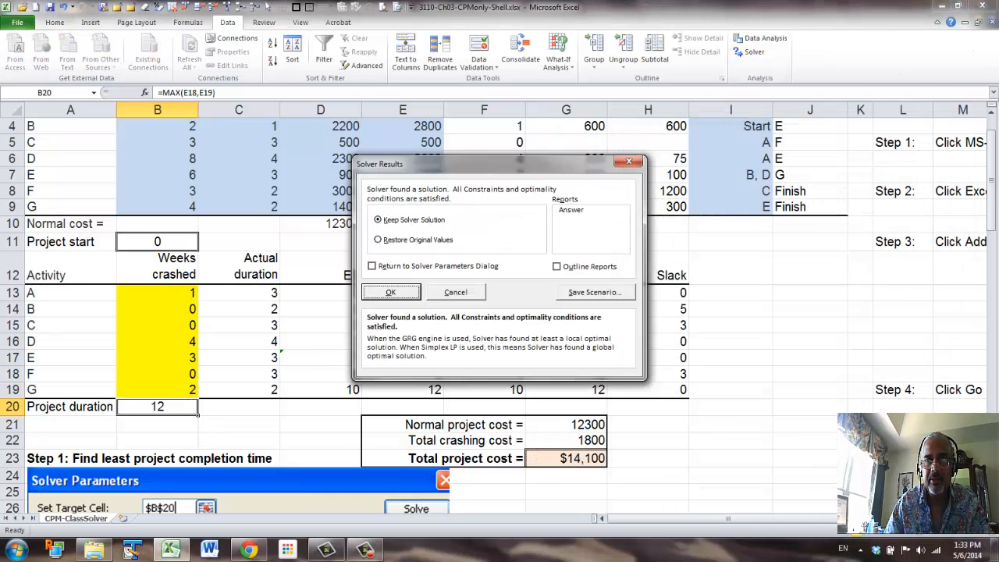
pyautogui.click(391, 293)
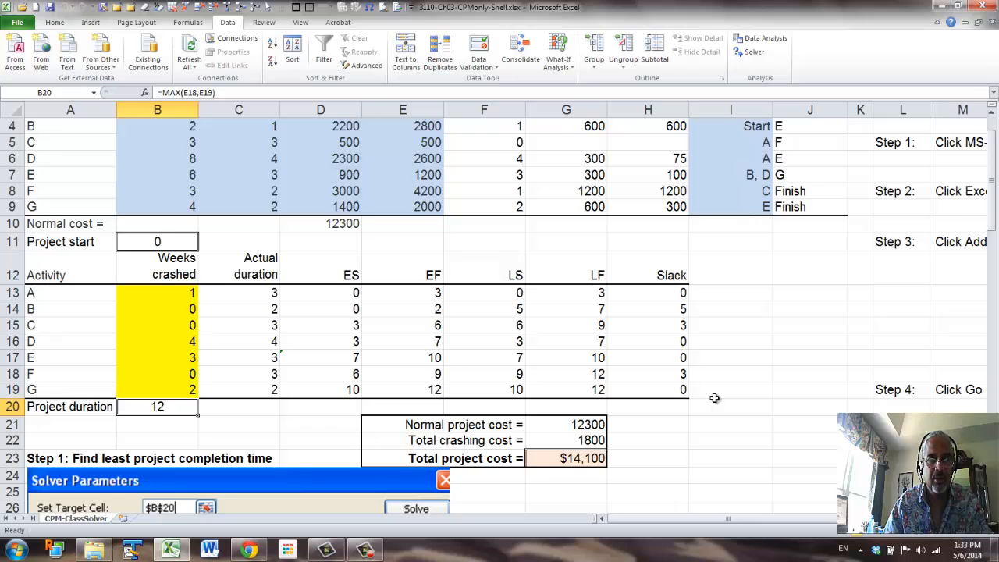
# - Review the reference Solver Parameters pictures below the worksheet for Step 1, Step 2 and Solver in Excel 2010
pyautogui.scroll(-2, 694, 394)
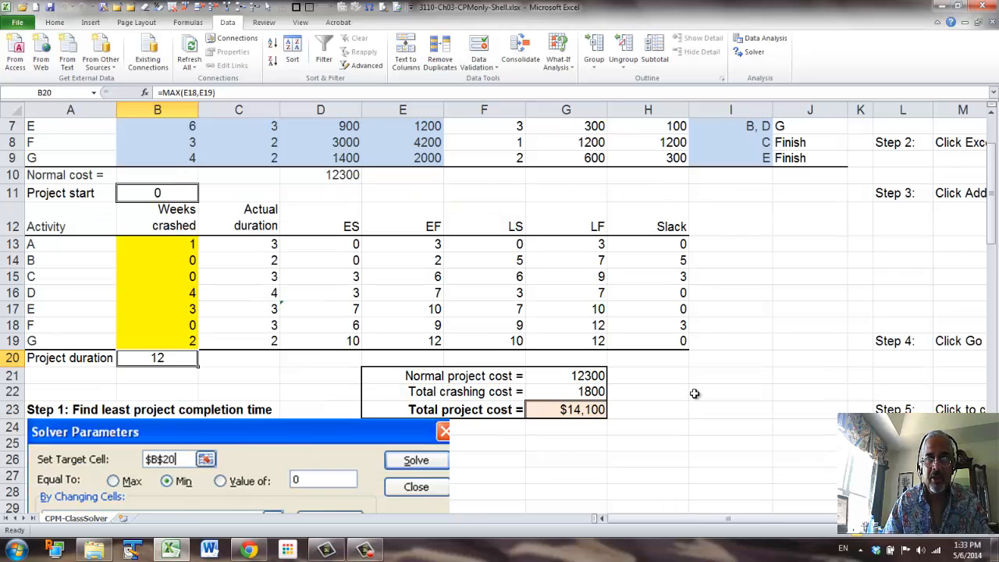
pyautogui.scroll(-1, 695, 393)
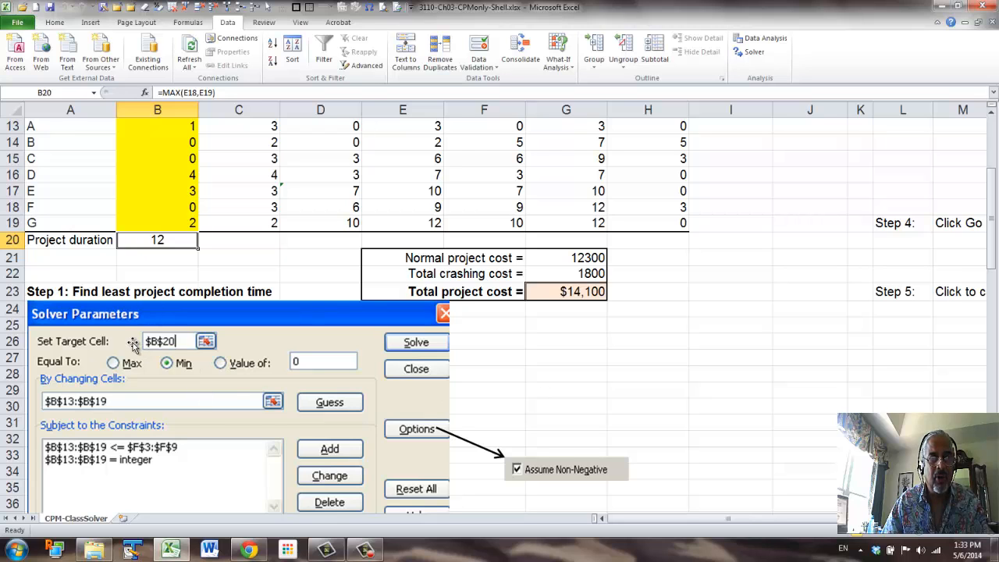
pyautogui.scroll(-3, 109, 330)
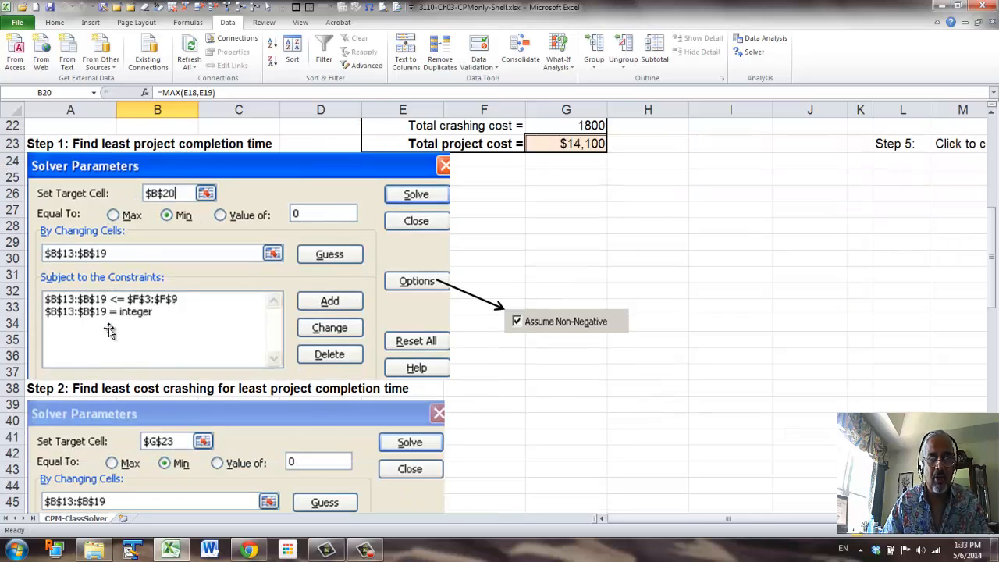
pyautogui.scroll(-1, 109, 330)
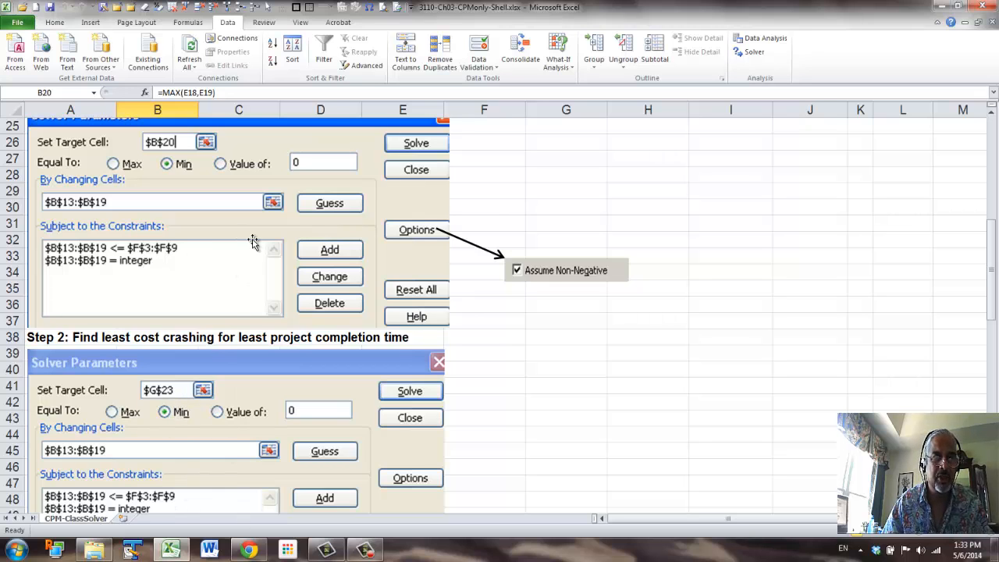
pyautogui.scroll(-2, 252, 242)
pyautogui.scroll(1, 249, 239)
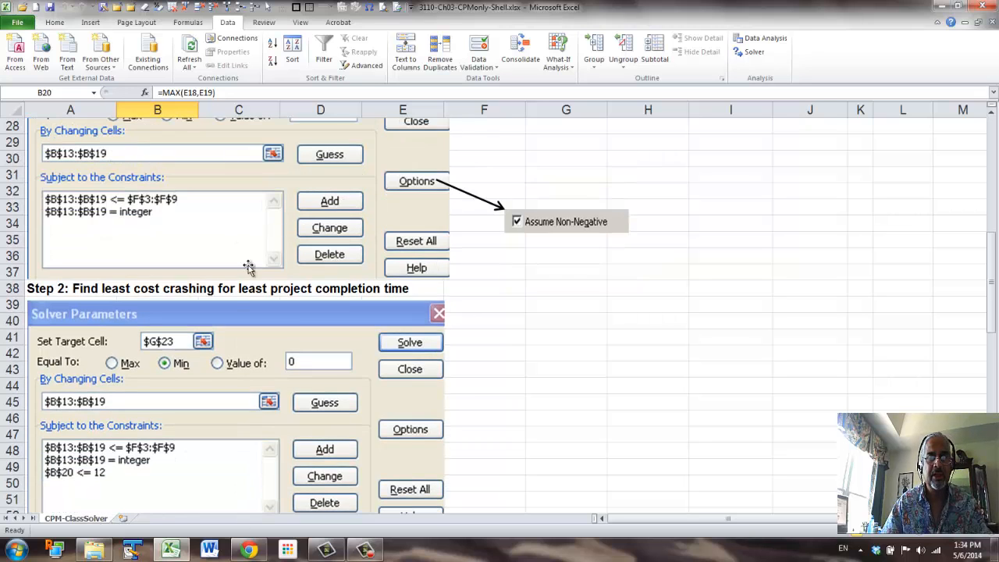
pyautogui.scroll(1, 248, 266)
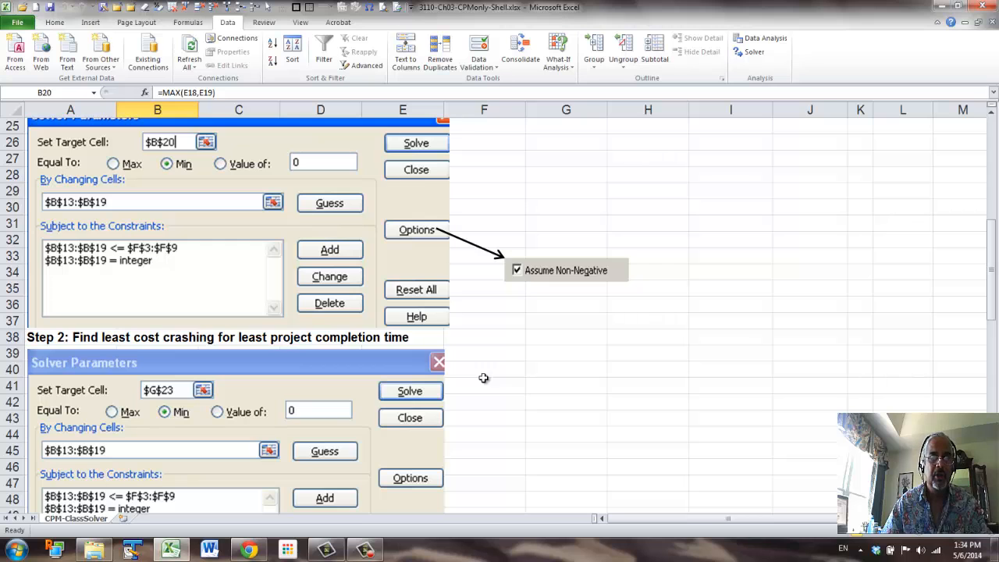
pyautogui.scroll(-6, 484, 378)
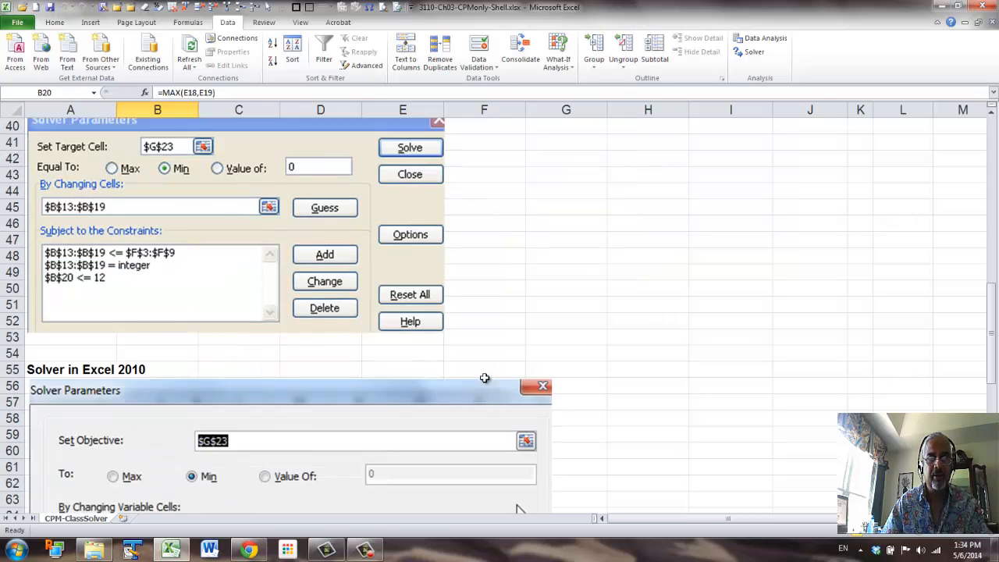
pyautogui.scroll(14, 621, 369)
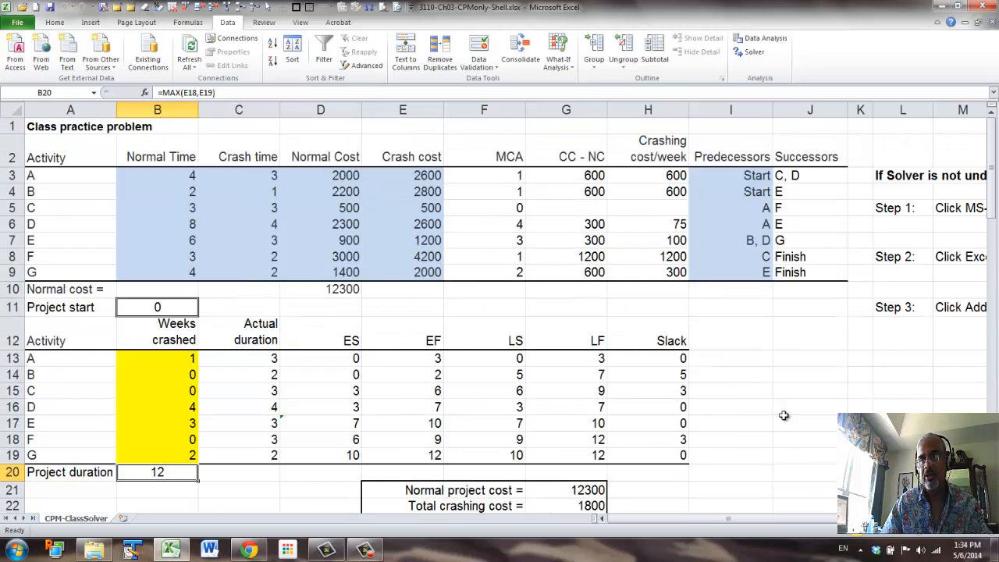
# - Review the instructions beside the worksheet for enabling the Solver add-in, and return to the class practice problem
pyautogui.moveTo(768, 519); pyautogui.dragTo(851, 535)
pyautogui.scroll(-1, 726, 336)
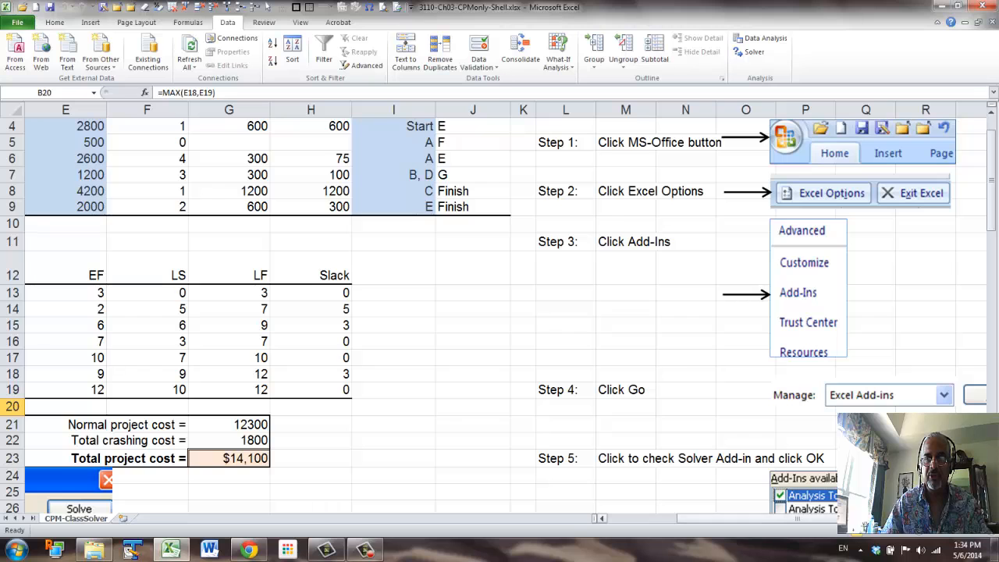
pyautogui.moveTo(848, 519); pyautogui.dragTo(710, 526)
pyautogui.scroll(1, 309, 377)
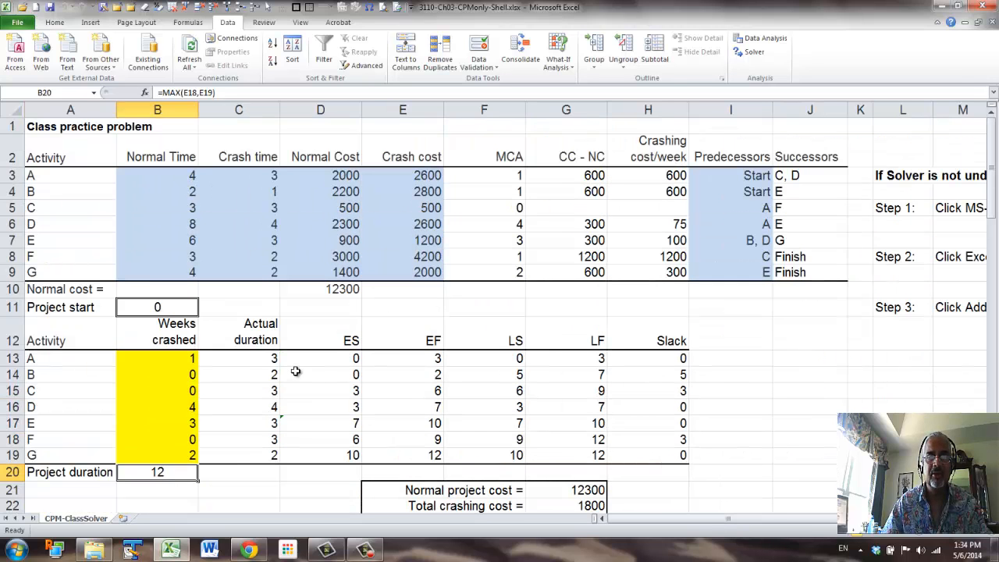